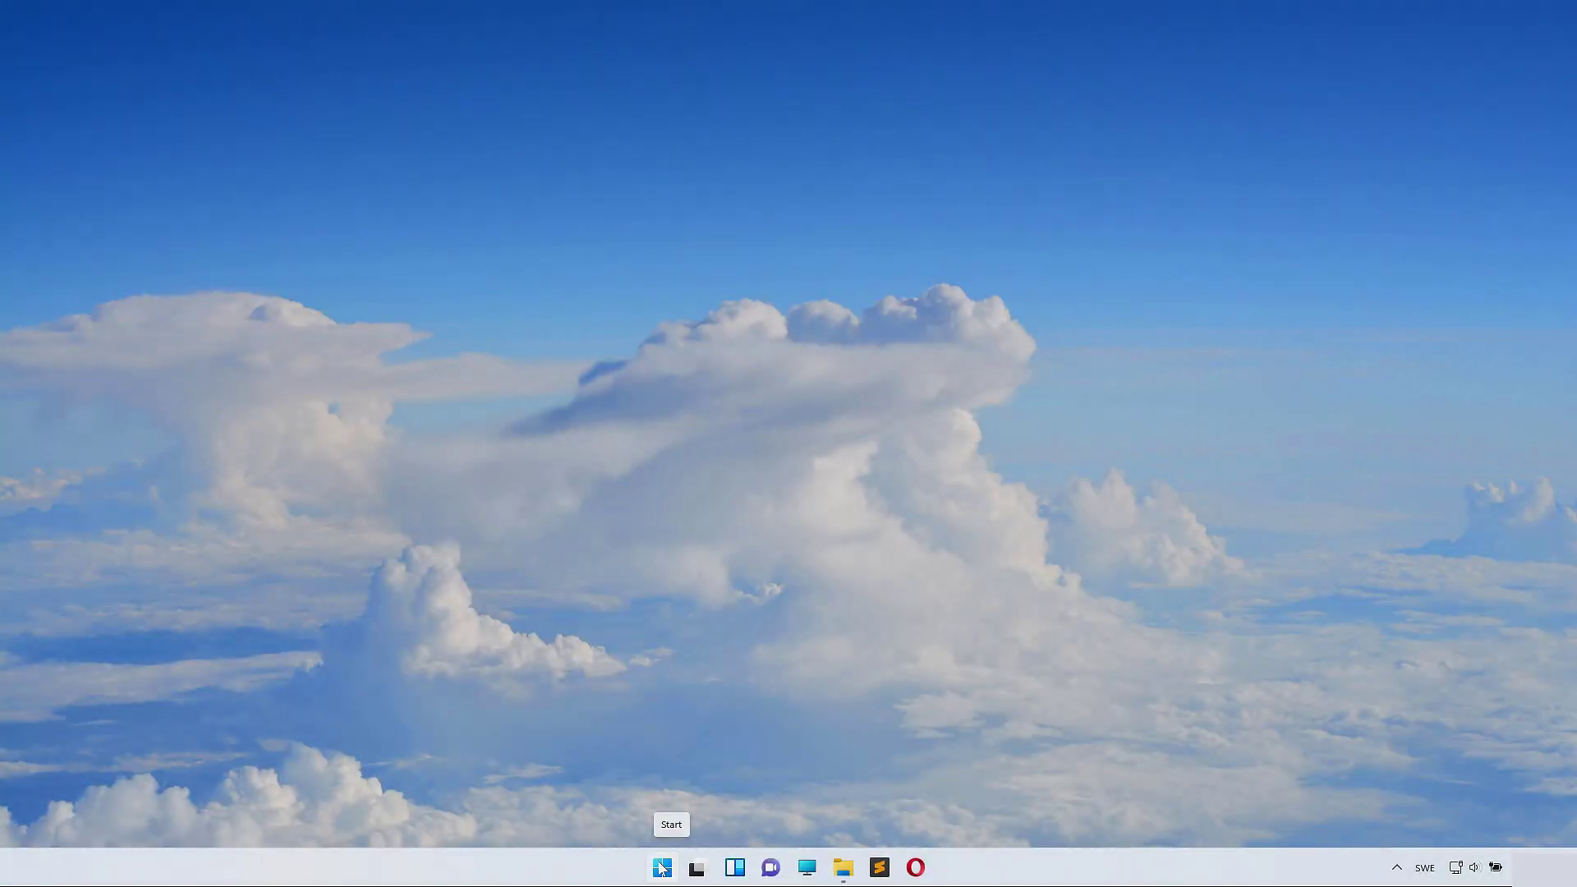
Open Windows Settings from the Start quick-link menu and go to Display > Graphics.
{"action": "right_click", "coordinate": [661, 867]}
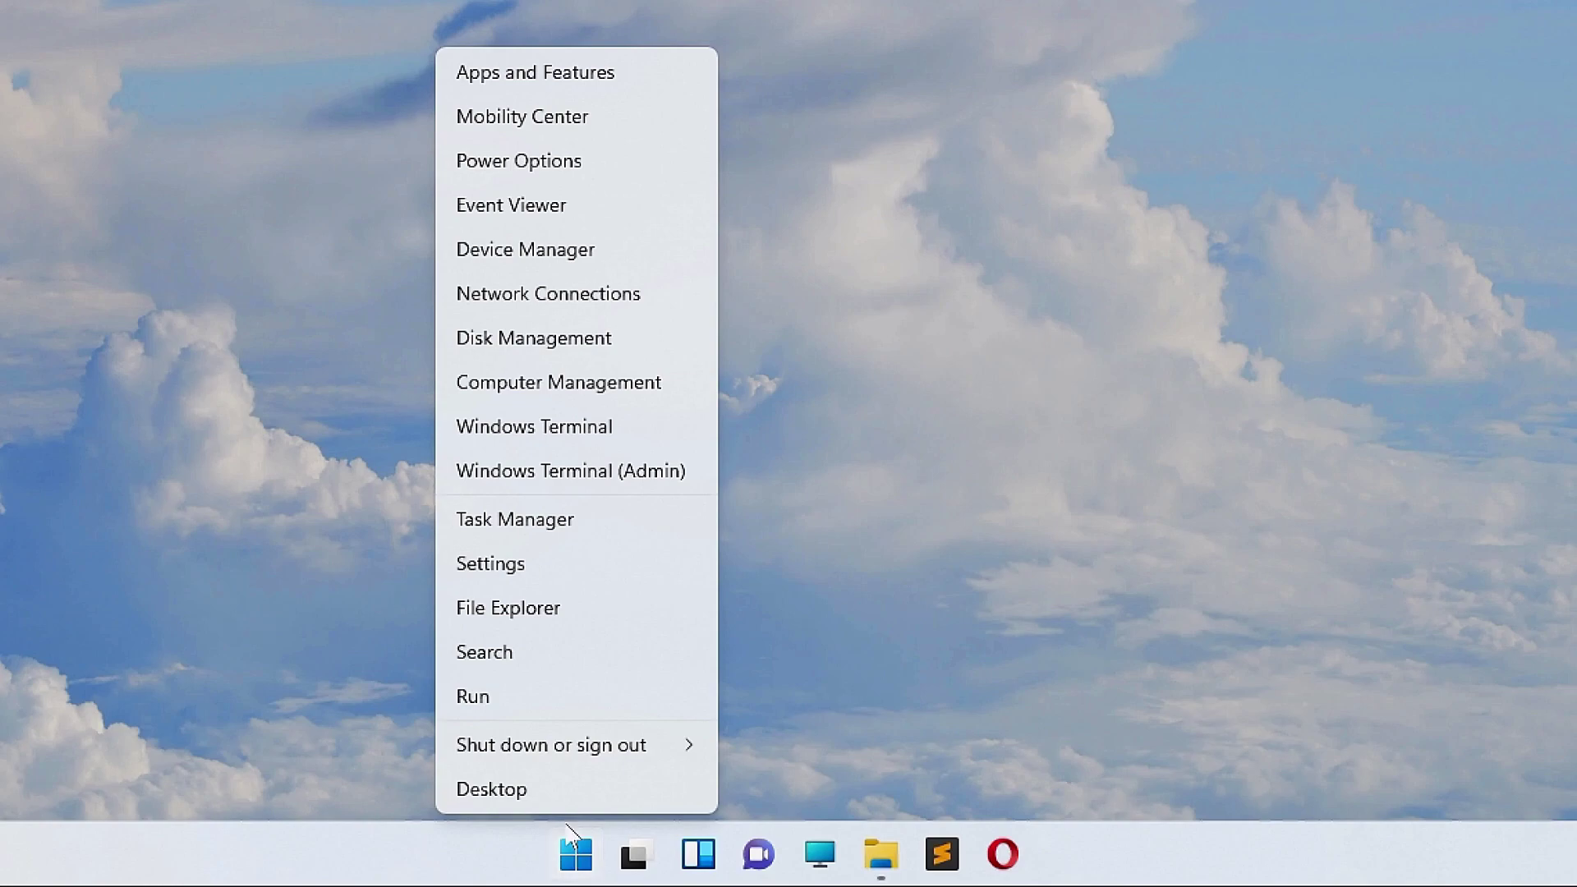
{"action": "left_click", "coordinate": [552, 563]}
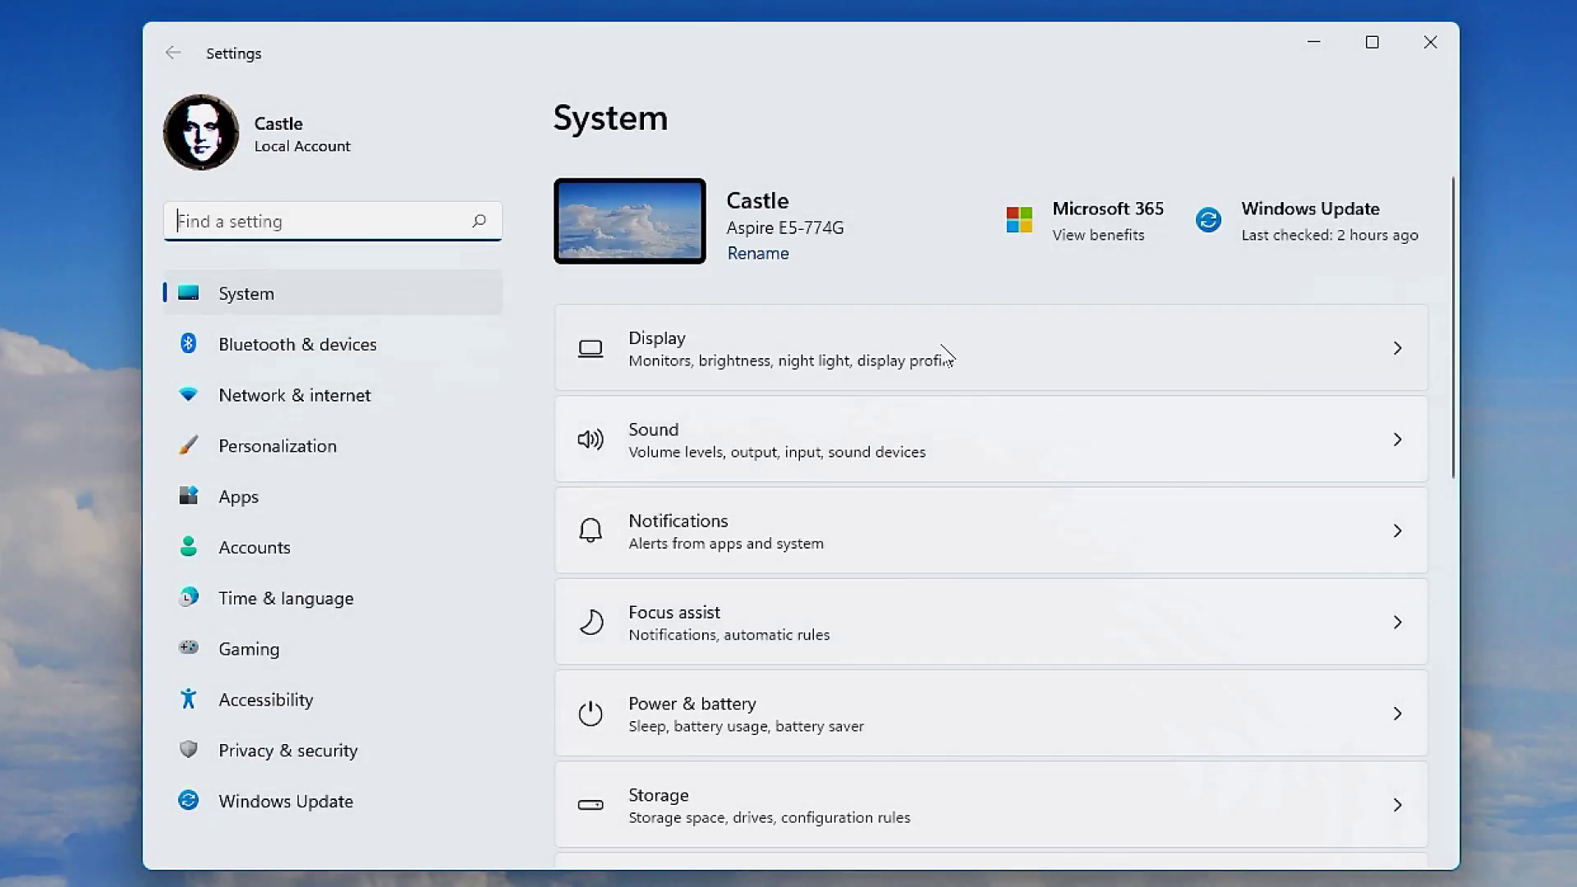
{"action": "left_click", "coordinate": [942, 345]}
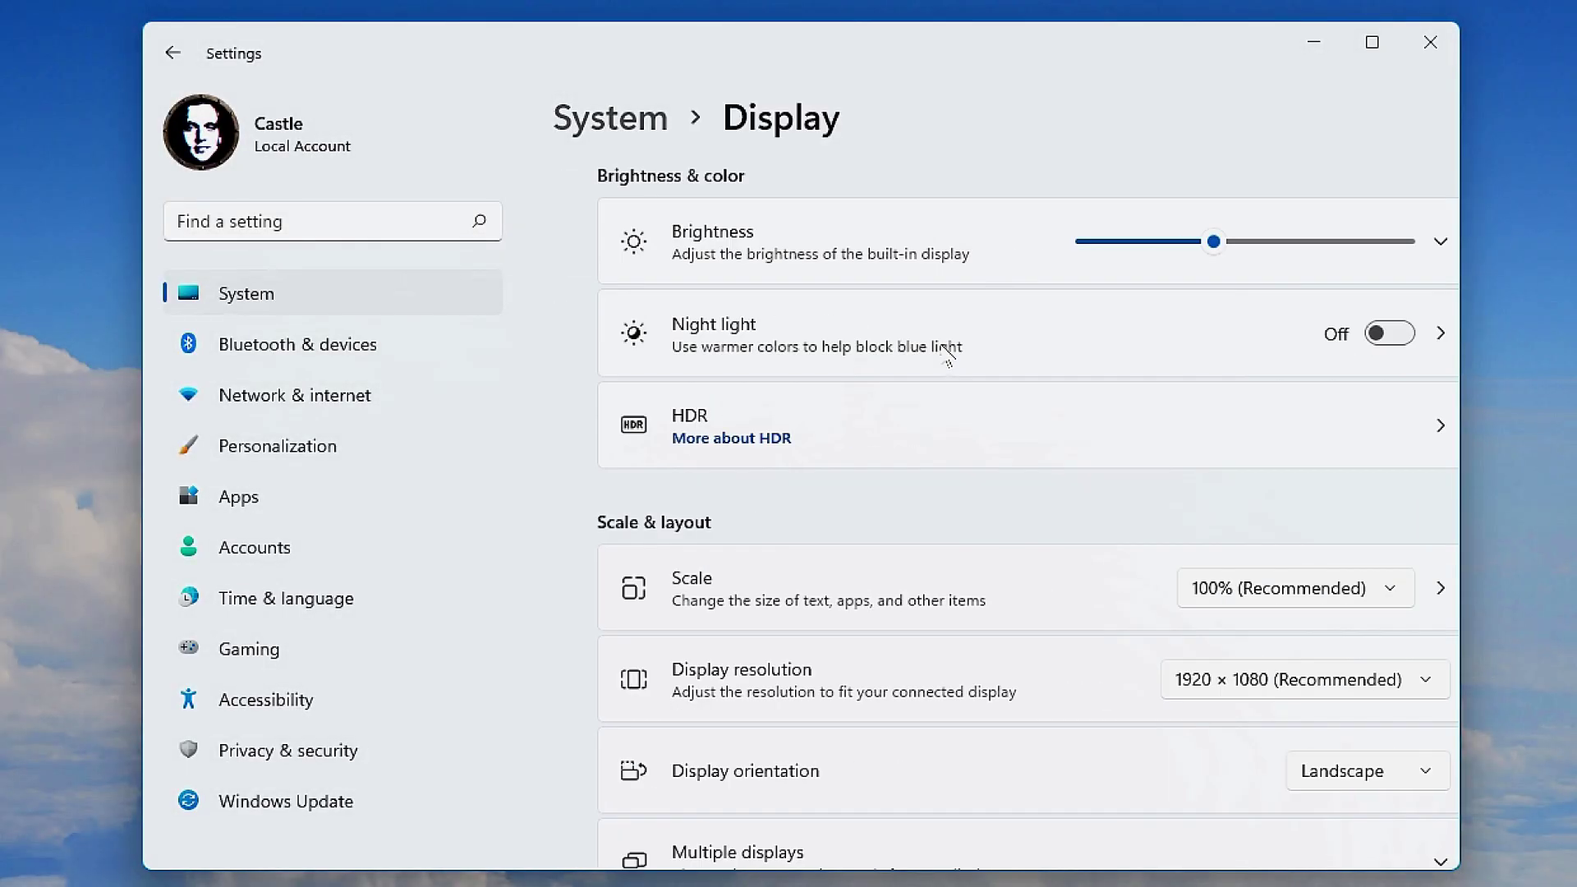
{"action": "scroll", "coordinate": [828, 638], "scroll_direction": "down", "scroll_amount": 5}
{"action": "scroll", "coordinate": [829, 637], "scroll_direction": "up", "scroll_amount": 1}
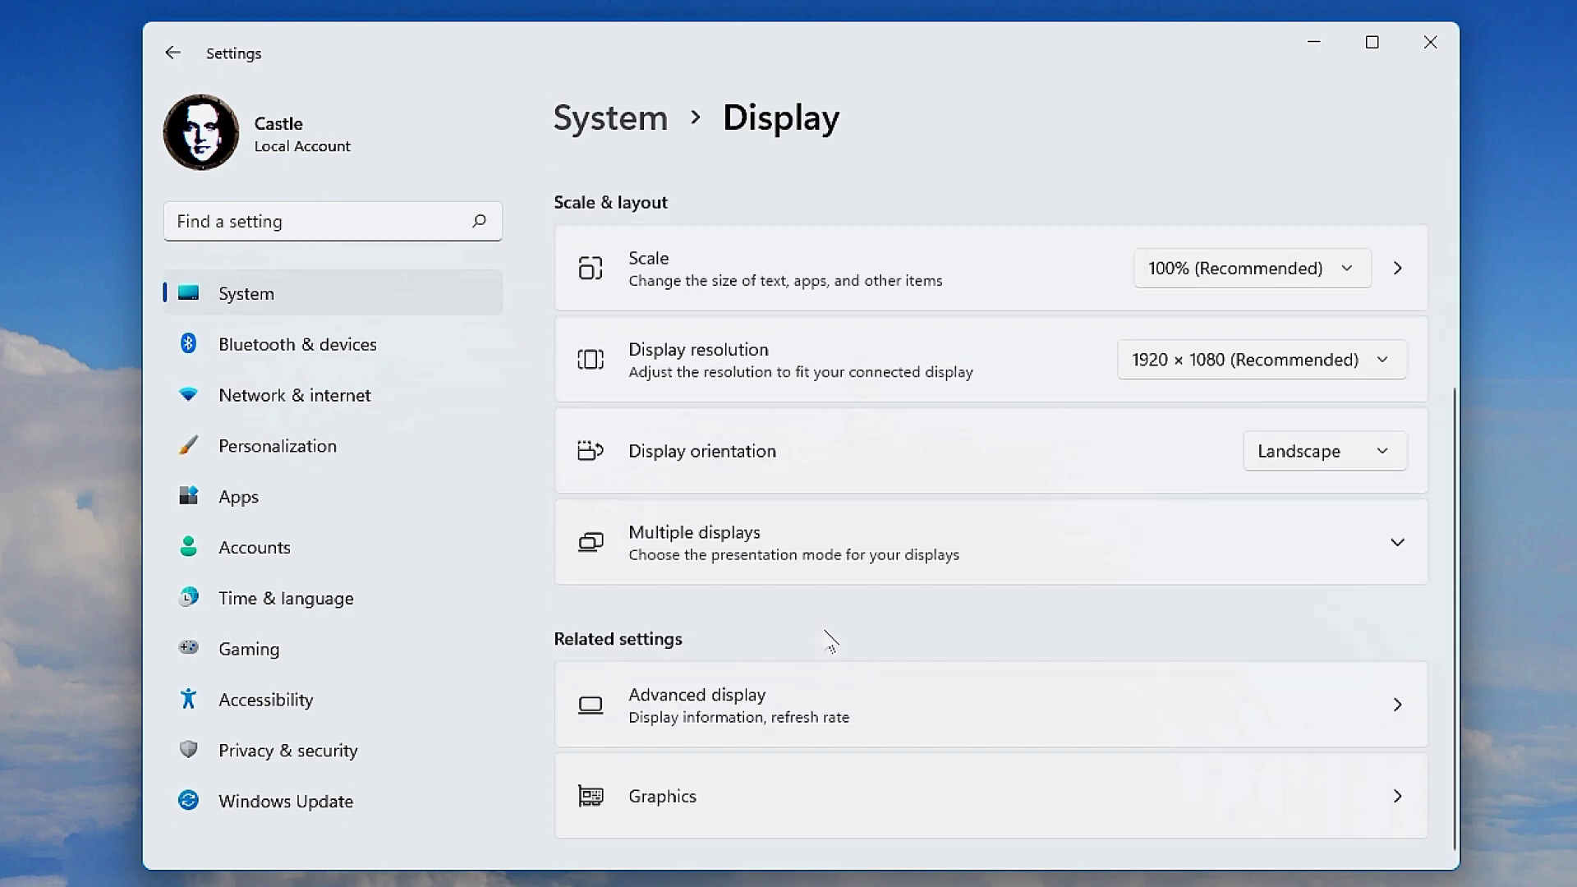
{"action": "left_click", "coordinate": [839, 817]}
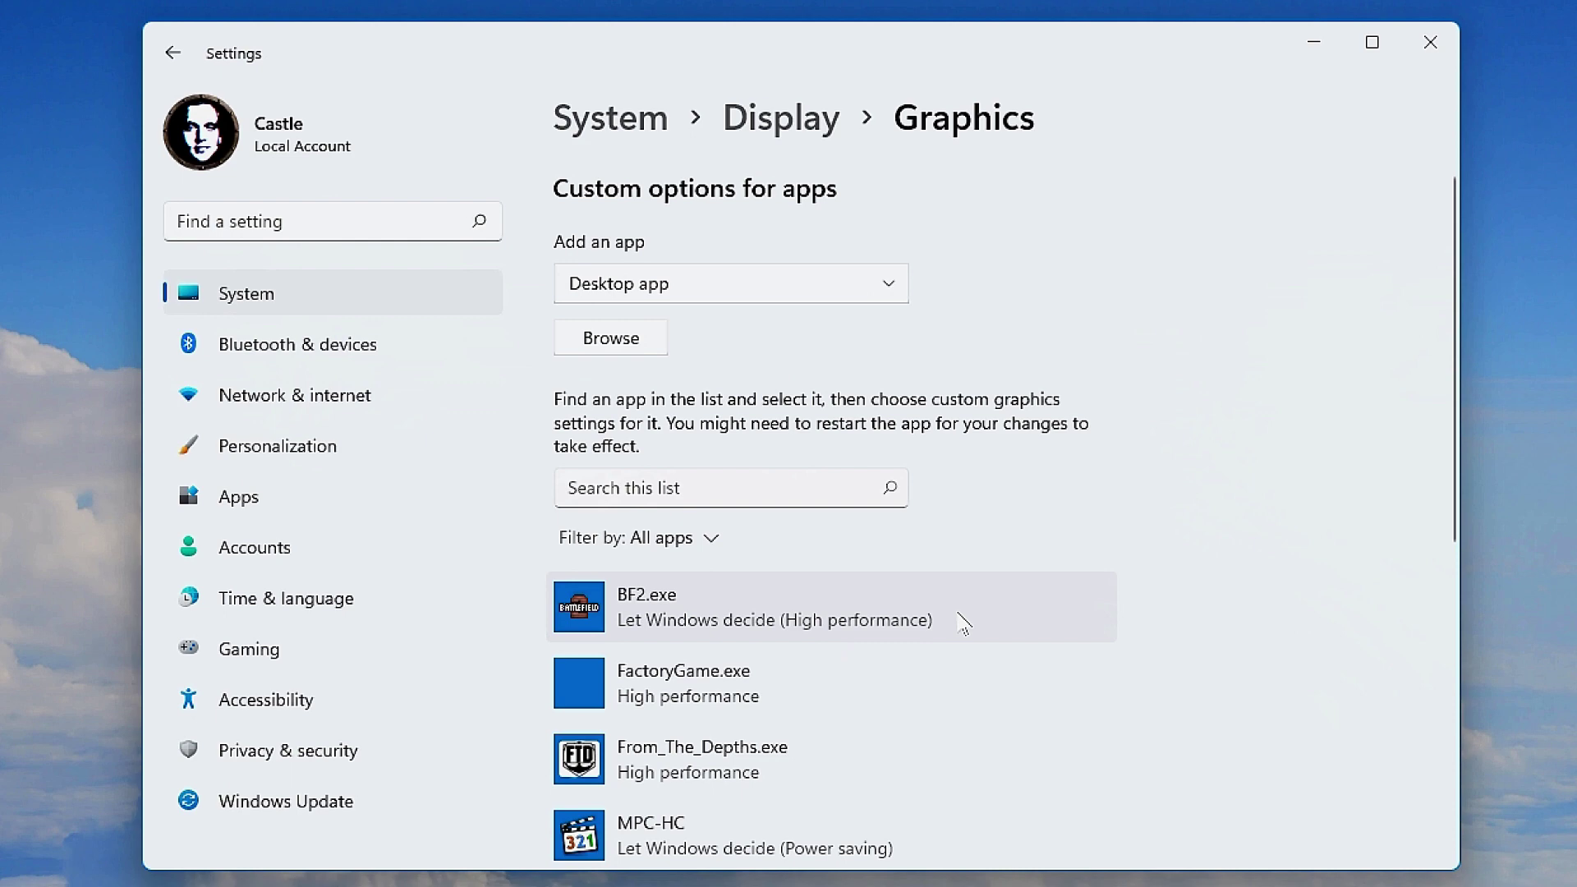
Set Plants vs. Zombies to High performance on the NVIDIA GeForce GTX 950M and save.
{"action": "scroll", "coordinate": [962, 622], "scroll_direction": "down", "scroll_amount": 8}
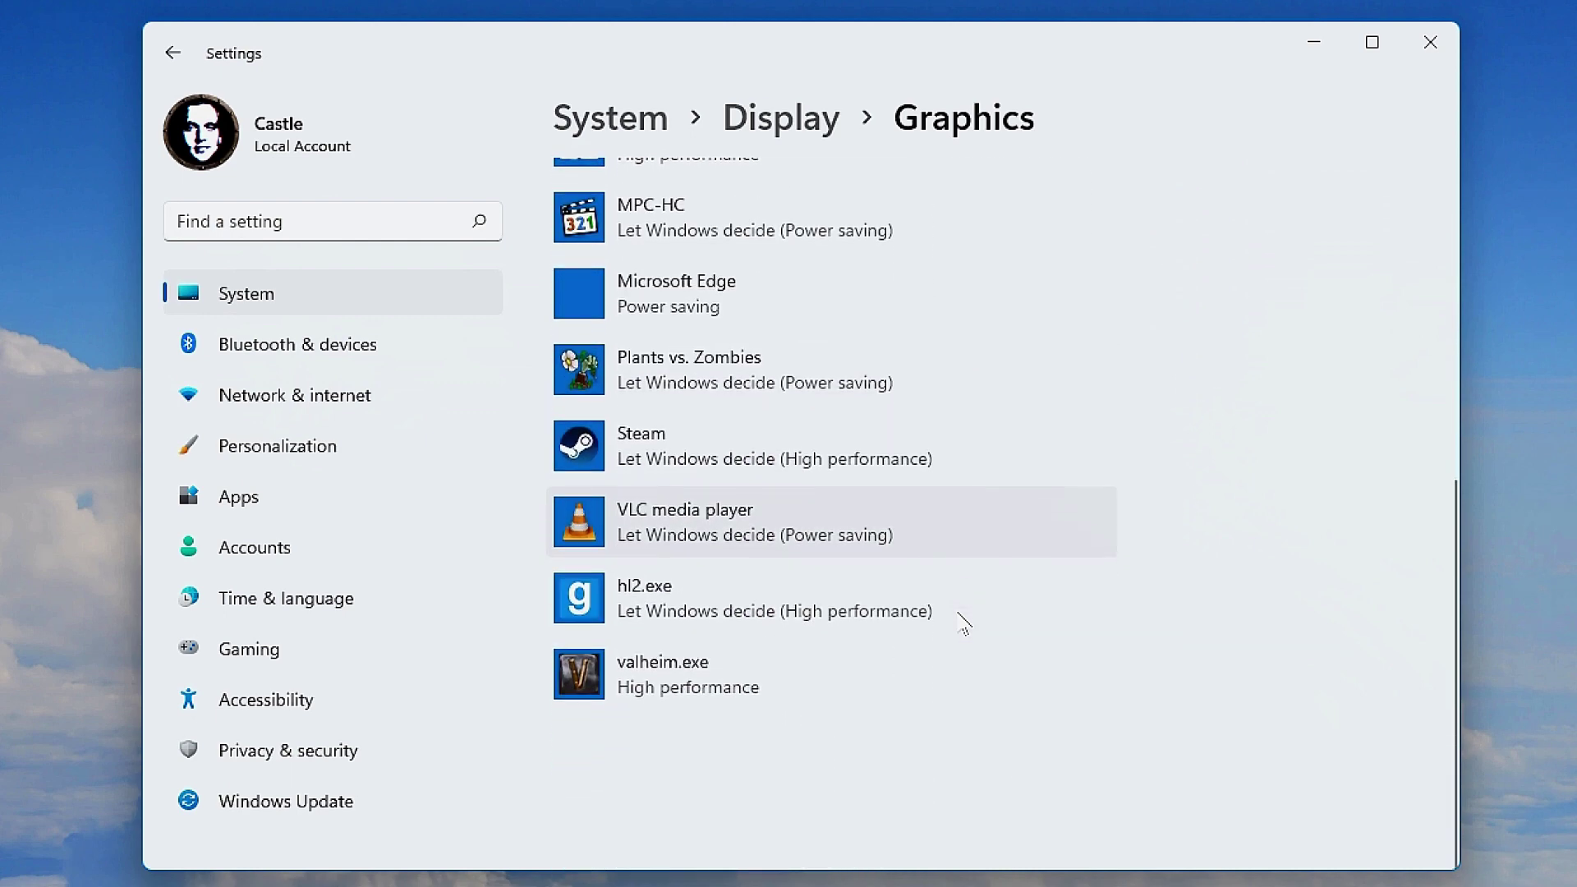
{"action": "scroll", "coordinate": [962, 623], "scroll_direction": "up", "scroll_amount": 5}
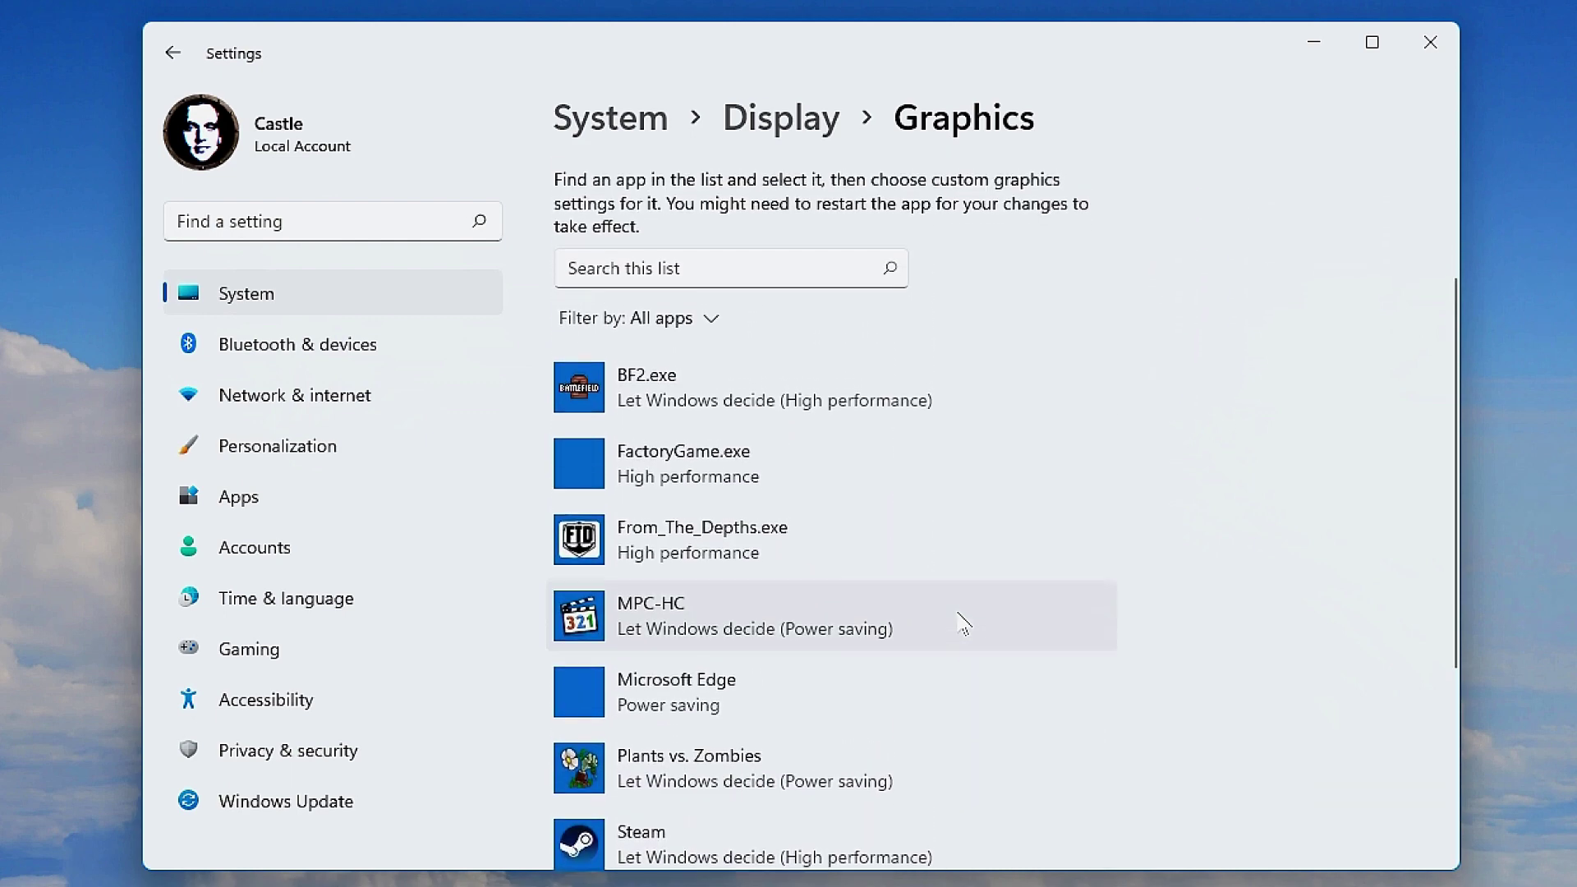
{"action": "scroll", "coordinate": [962, 623], "scroll_direction": "down", "scroll_amount": 1}
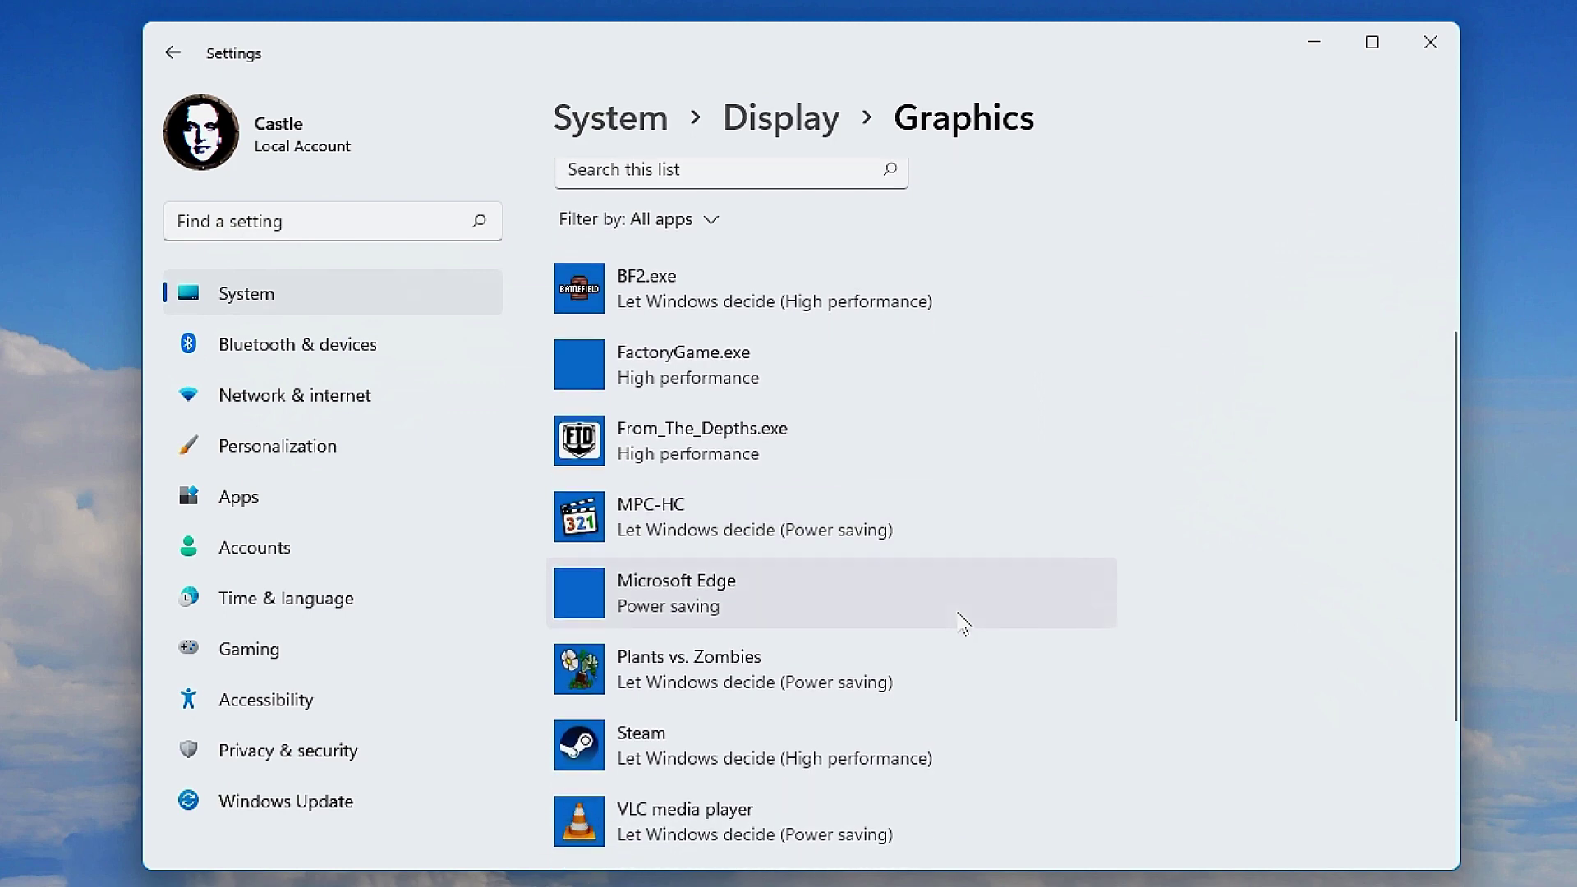
{"action": "left_click", "coordinate": [733, 657]}
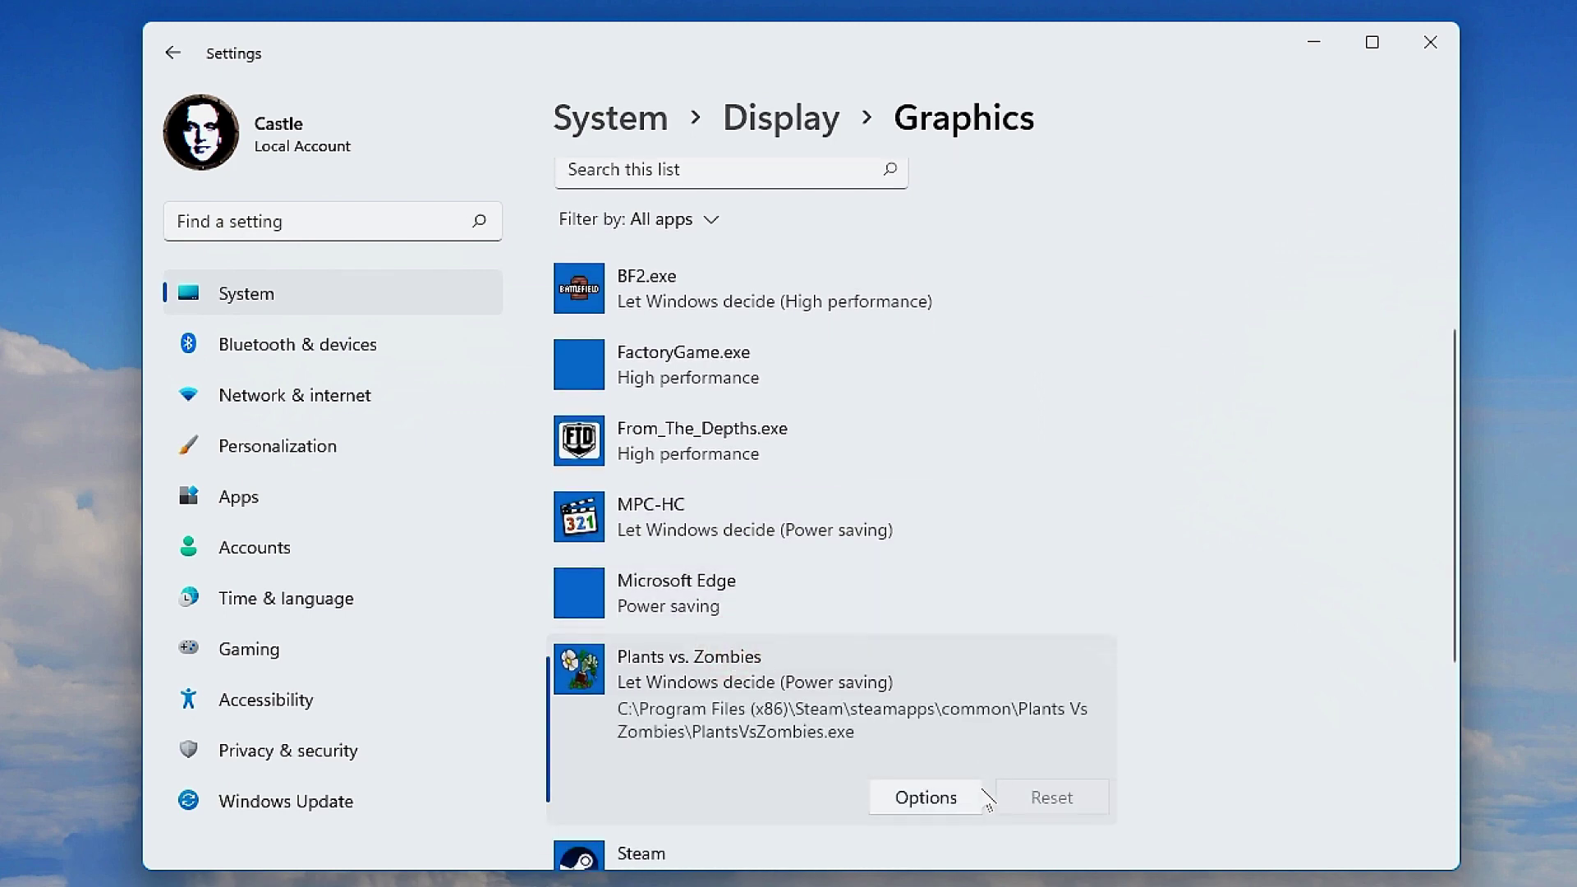
{"action": "left_click", "coordinate": [953, 797]}
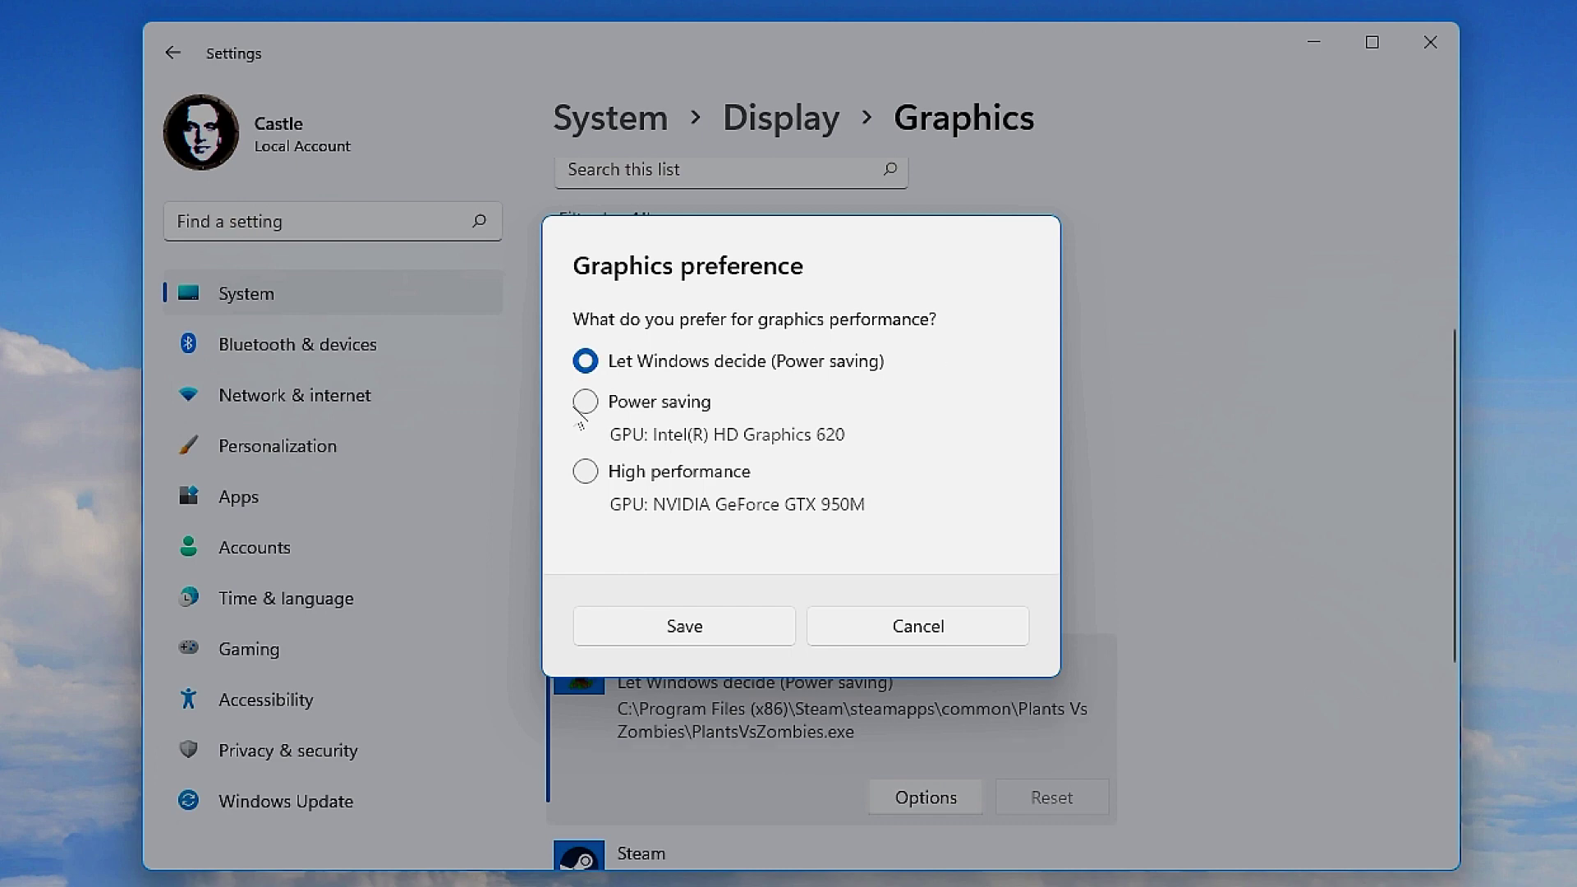
{"action": "left_click", "coordinate": [585, 471]}
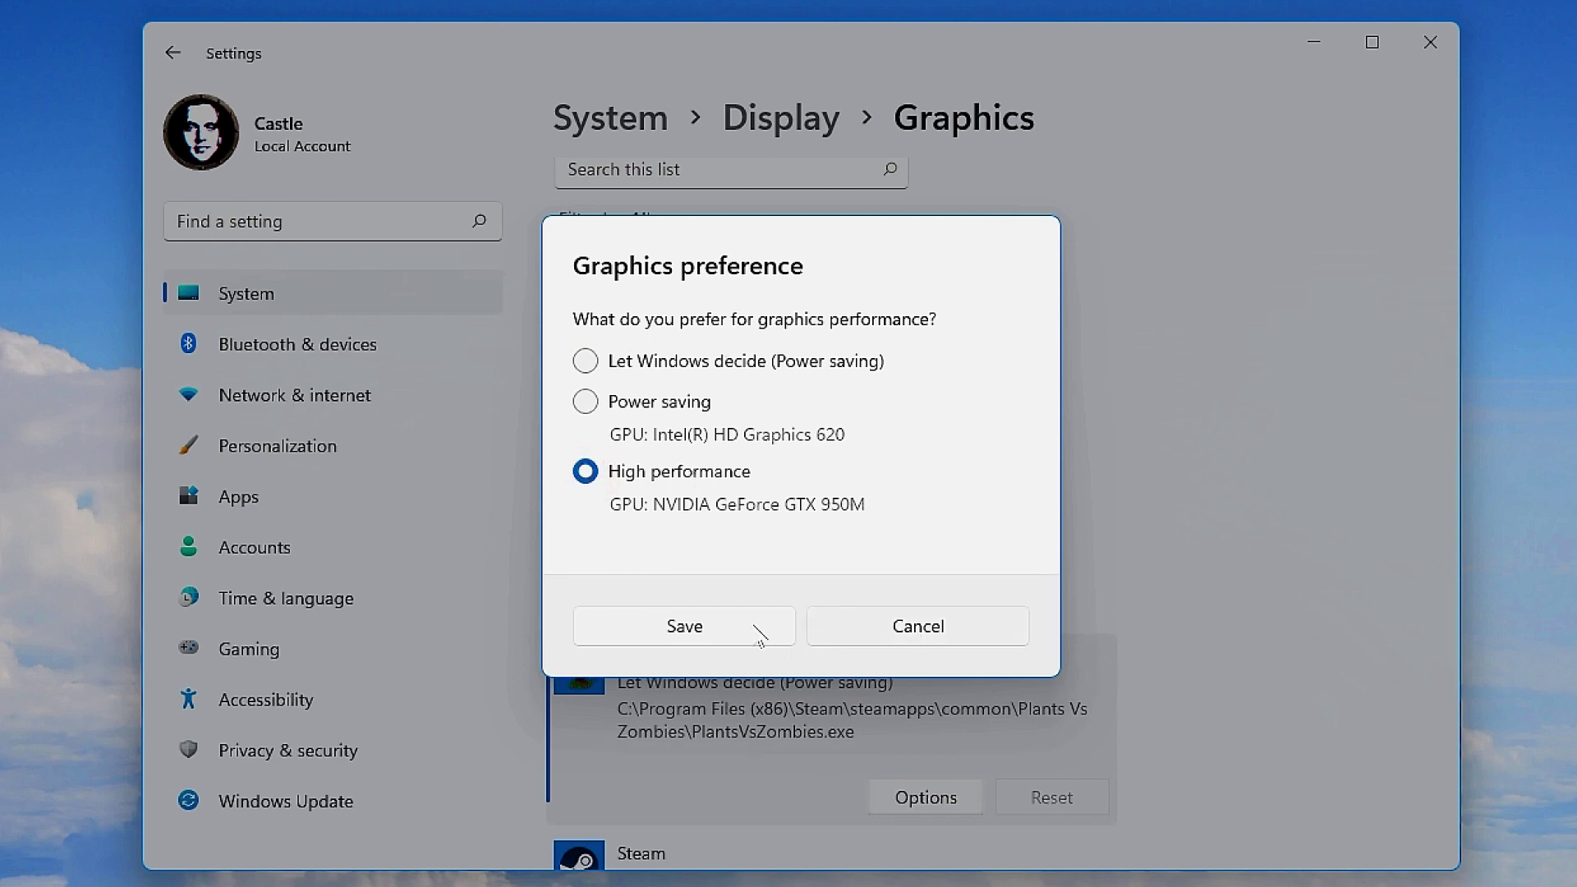
{"action": "left_click", "coordinate": [723, 624]}
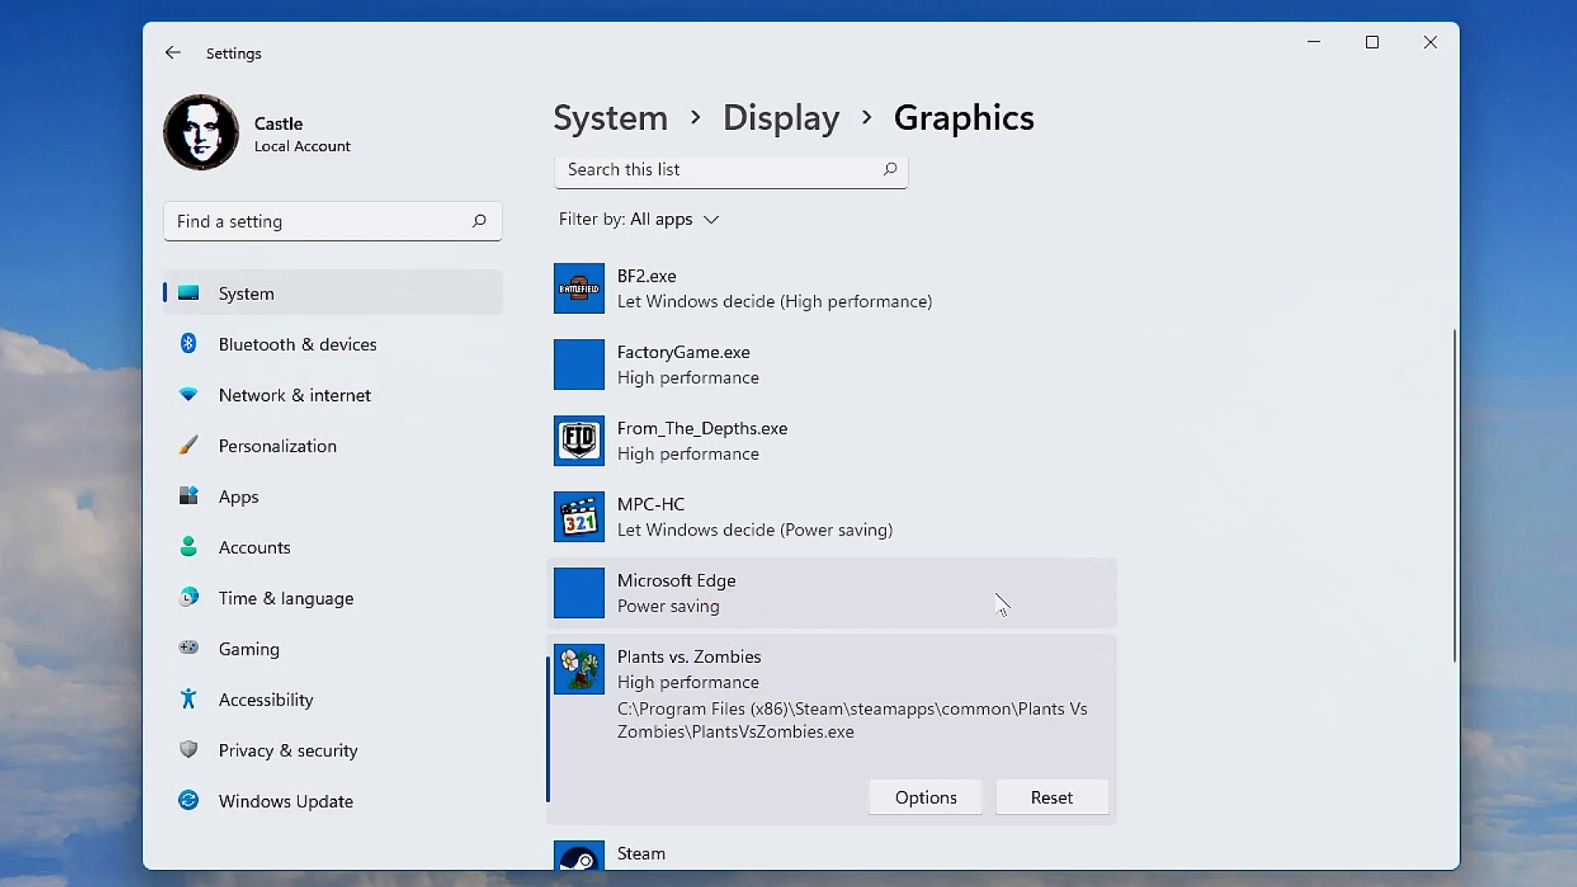
{"action": "scroll", "coordinate": [1001, 604], "scroll_direction": "up", "scroll_amount": 5}
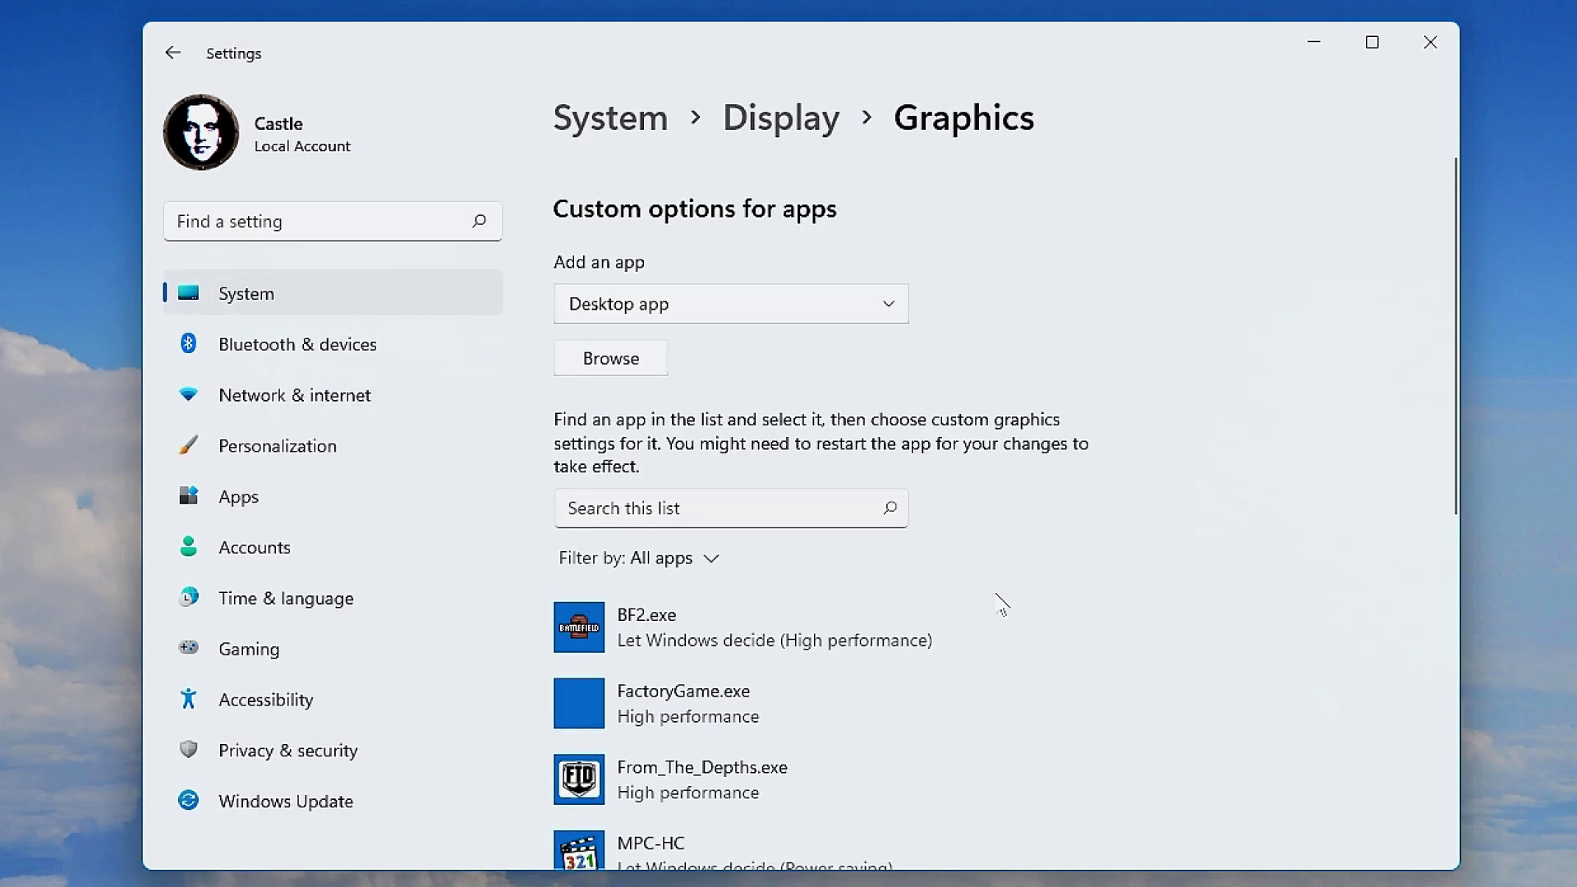
Add hl2.exe from steamapps\common\GarrysMod as a desktop app in the graphics list.
{"action": "left_click", "coordinate": [637, 279]}
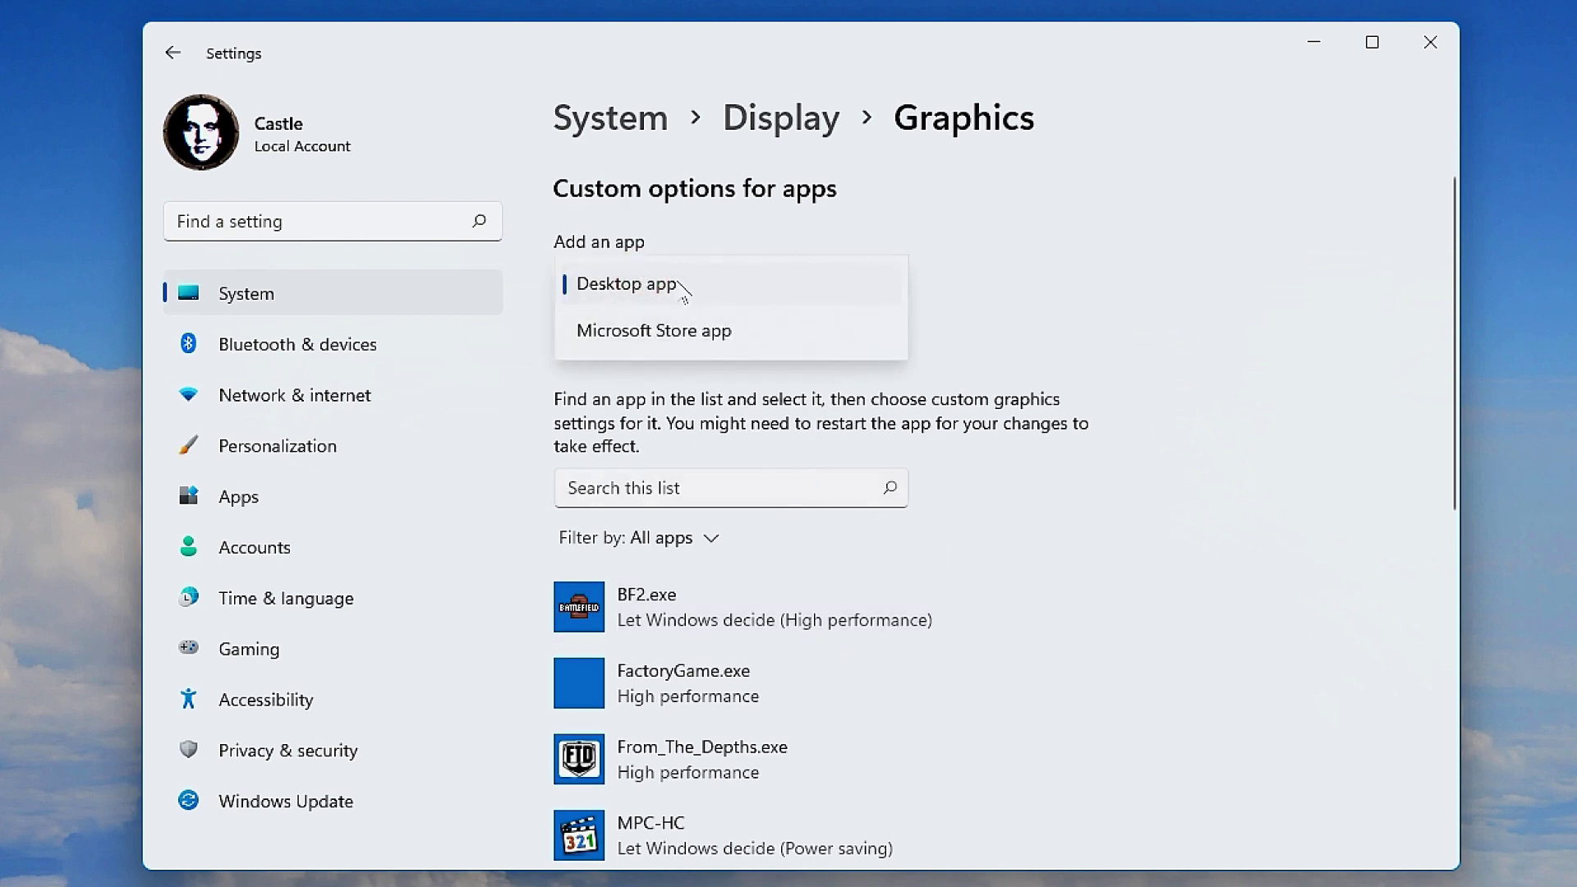
{"action": "left_click", "coordinate": [676, 283]}
{"action": "left_click", "coordinate": [633, 340]}
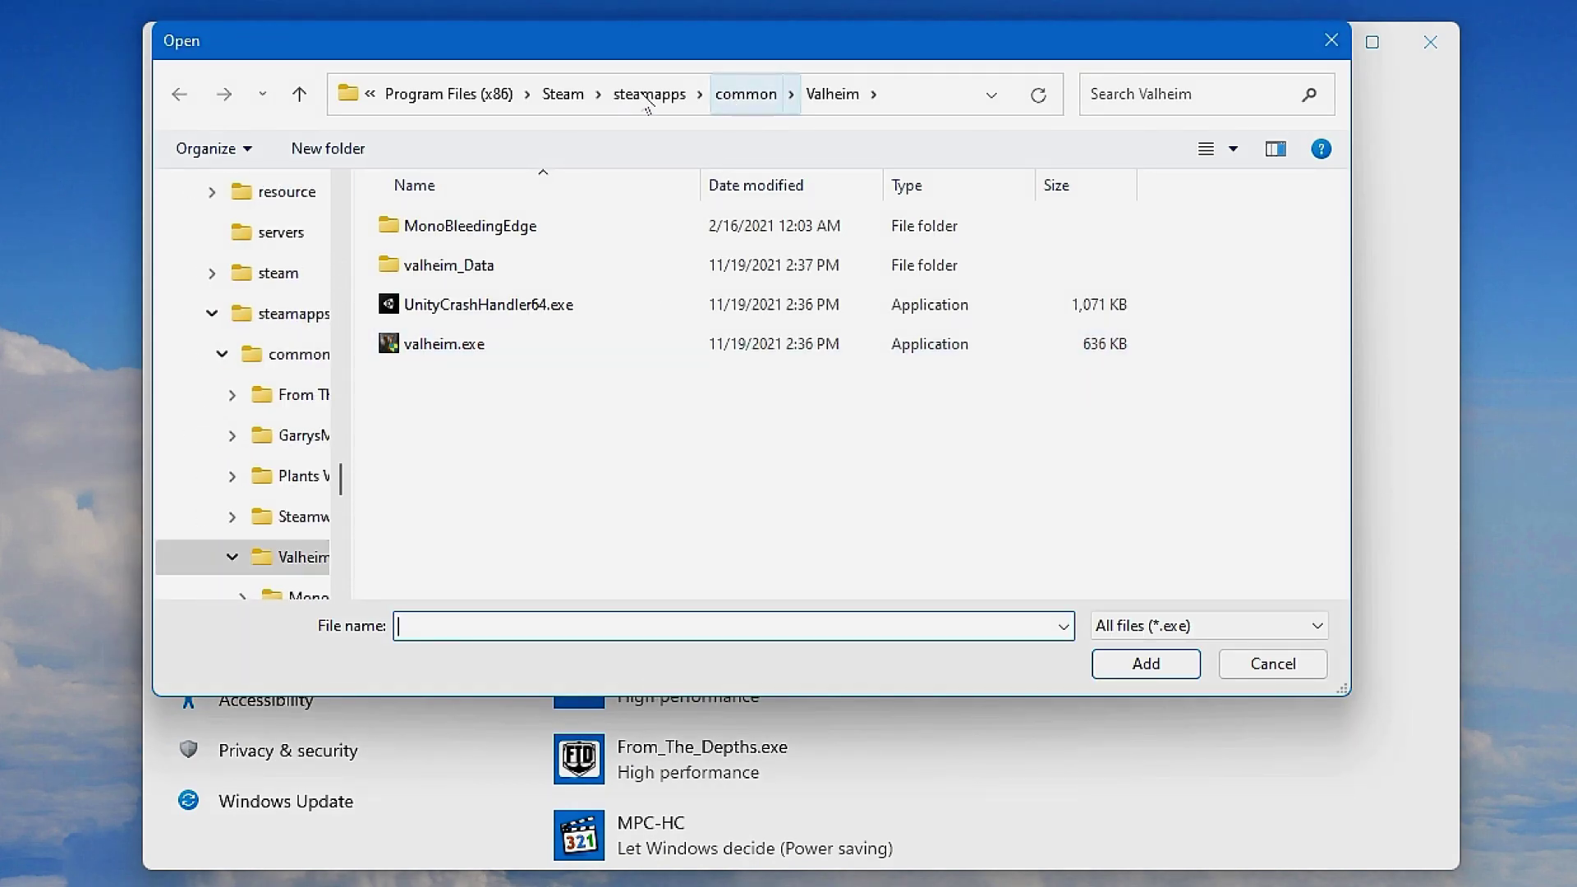
{"action": "left_click", "coordinate": [617, 97]}
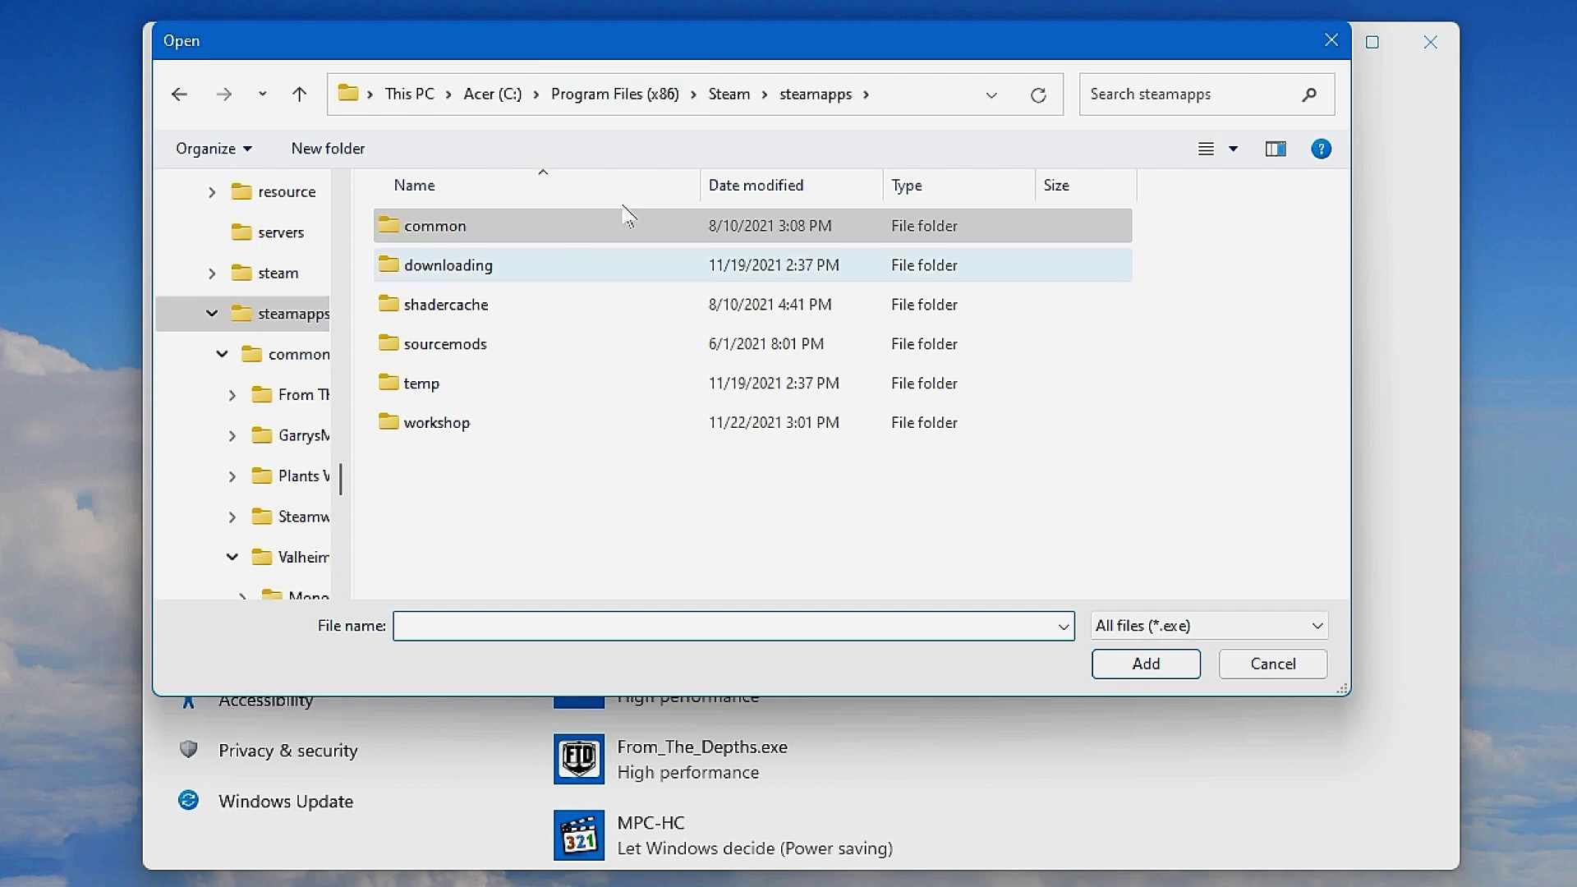
{"action": "double_click", "coordinate": [470, 230]}
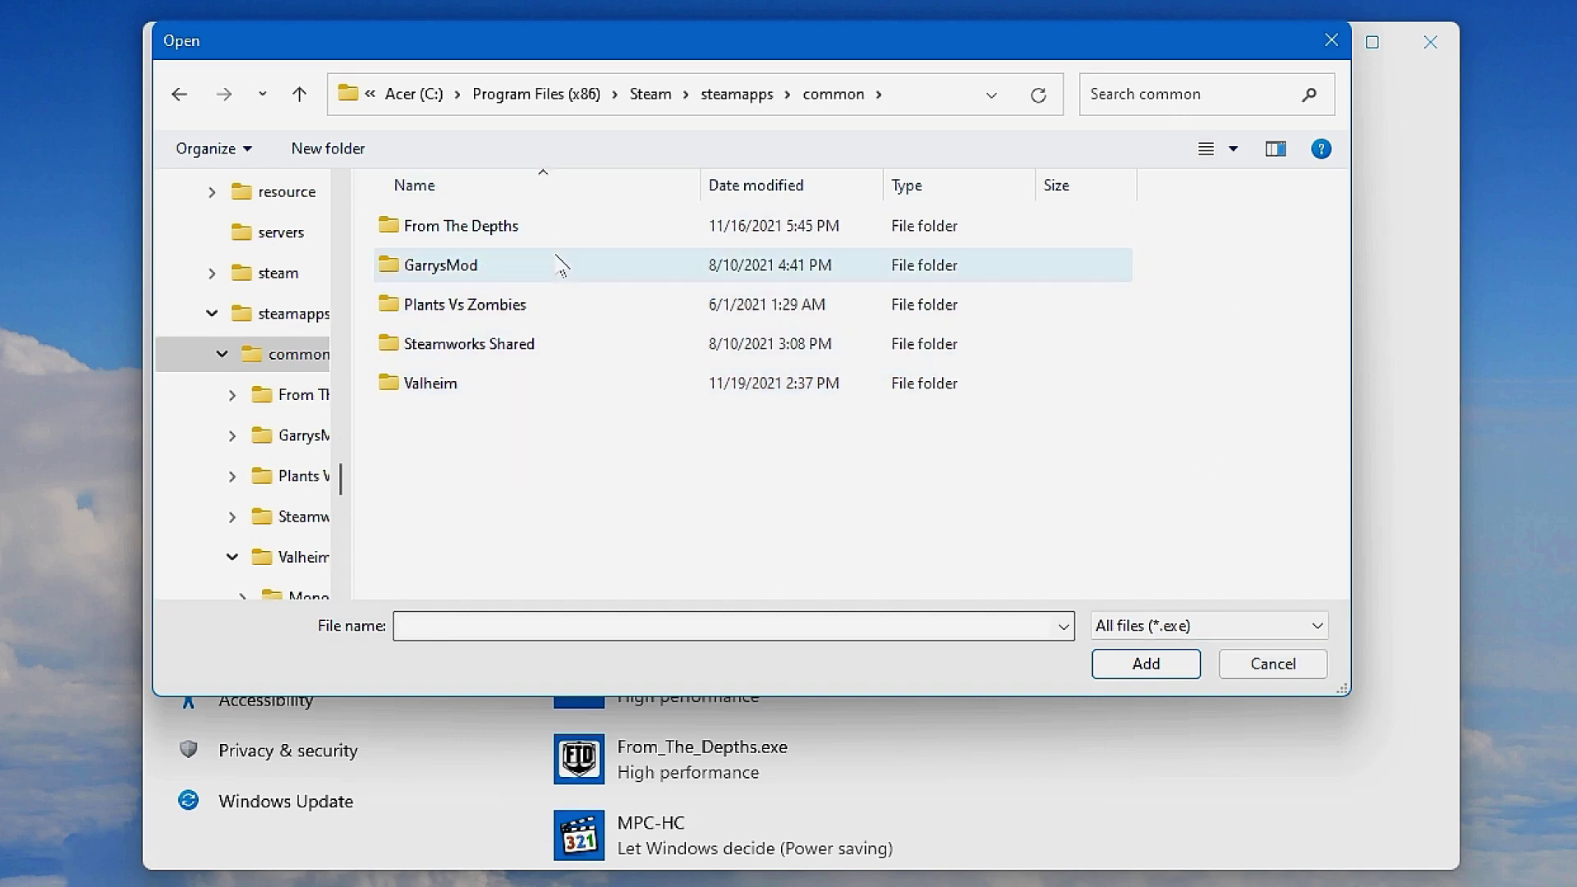
{"action": "double_click", "coordinate": [497, 264]}
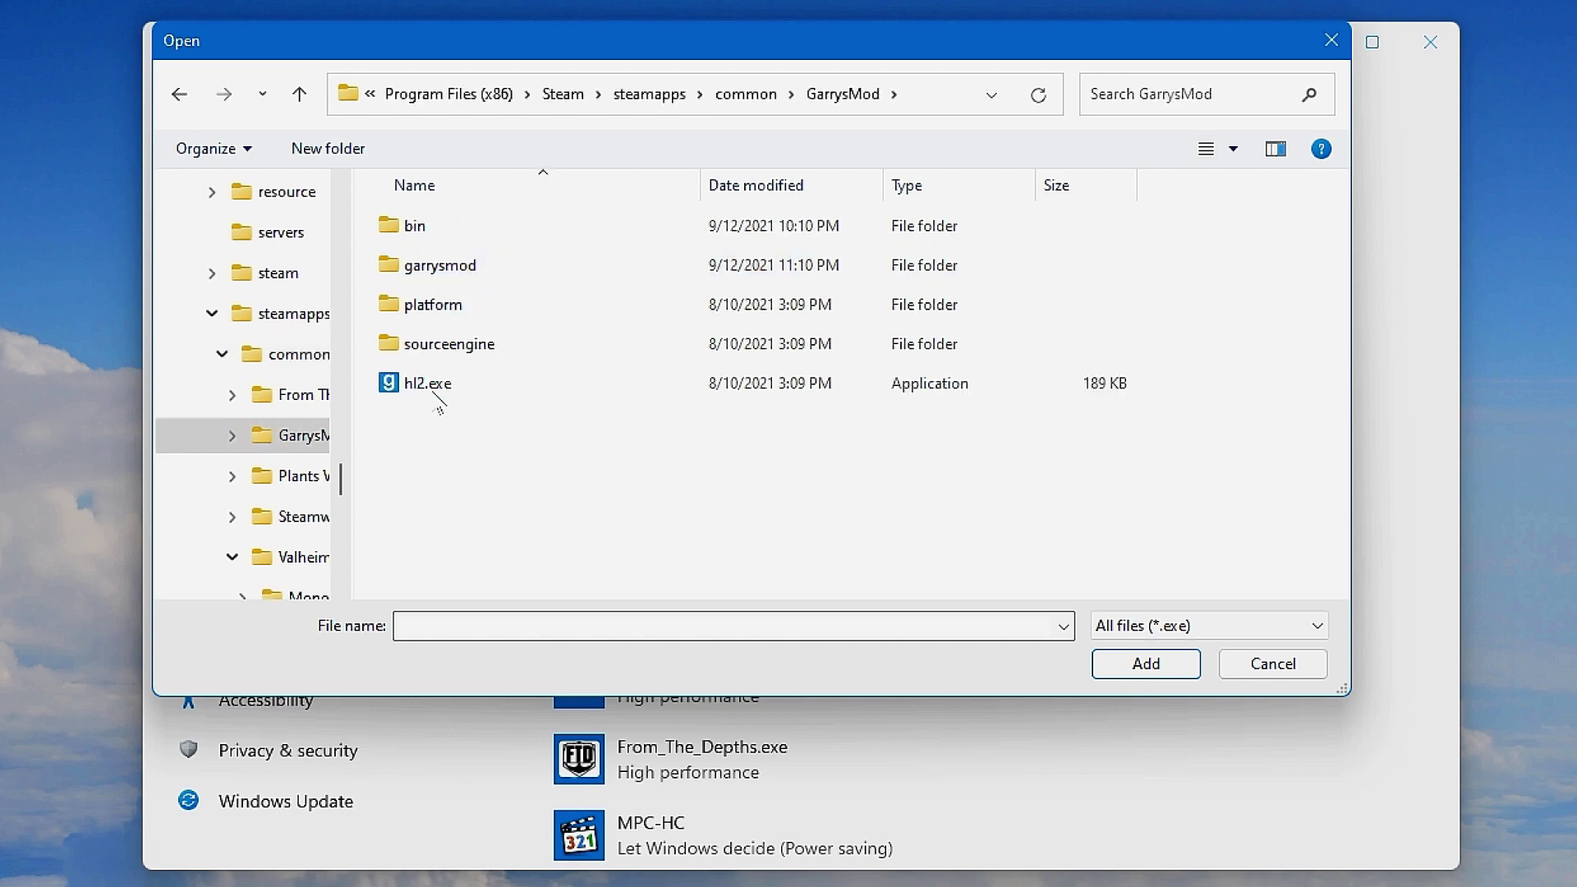
{"action": "left_click", "coordinate": [483, 382]}
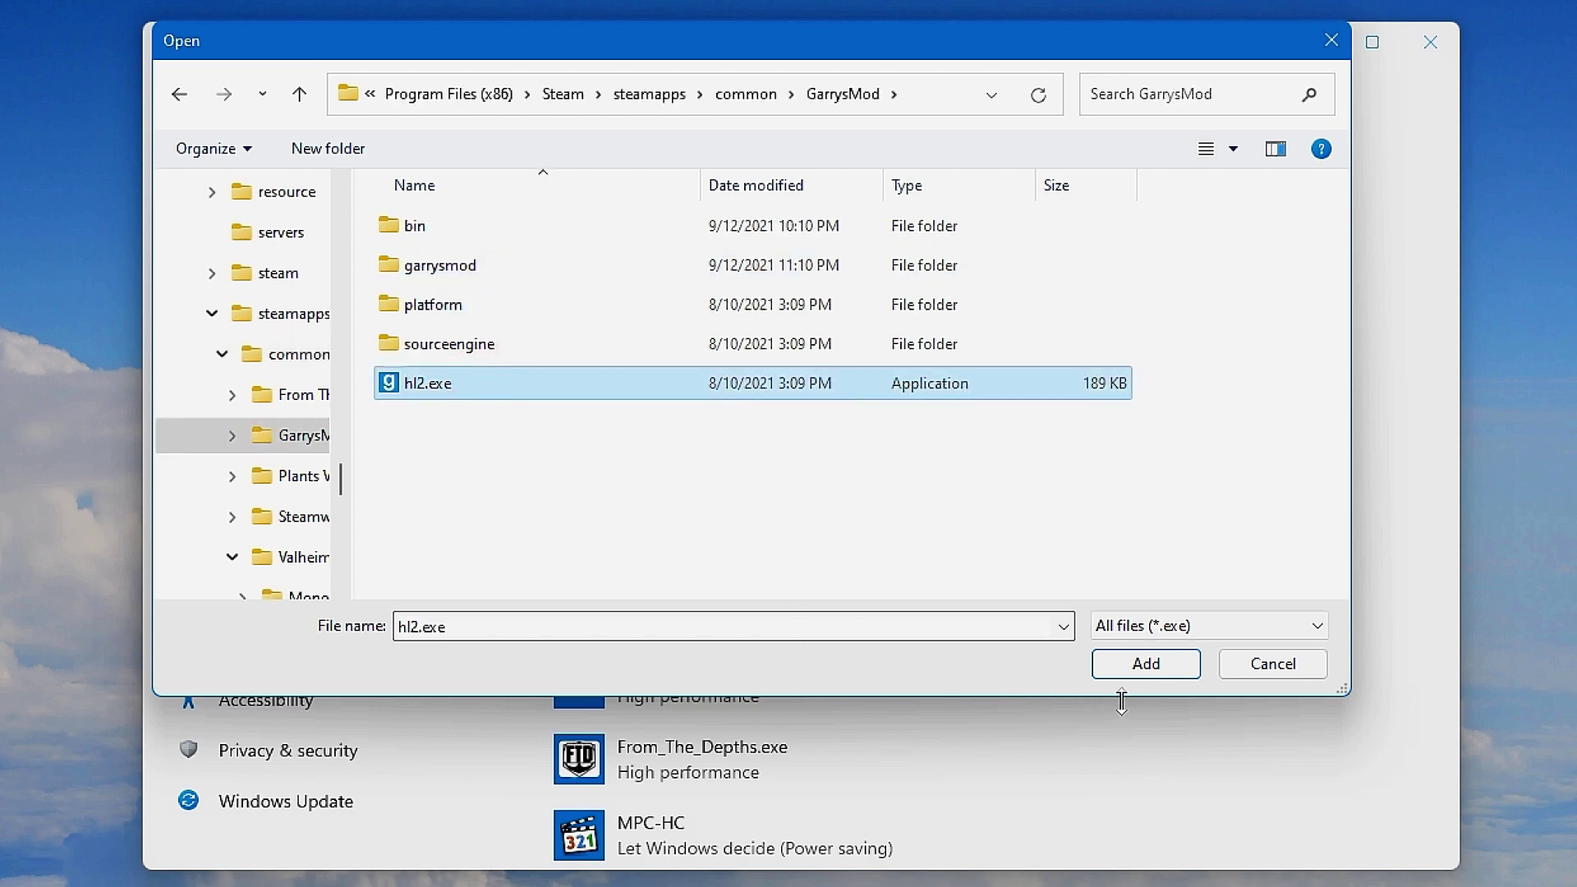
{"action": "left_click", "coordinate": [1144, 670]}
Save hl2.exe as High performance on the NVIDIA GPU, then close Settings.
{"action": "scroll", "coordinate": [944, 711], "scroll_direction": "down", "scroll_amount": 6}
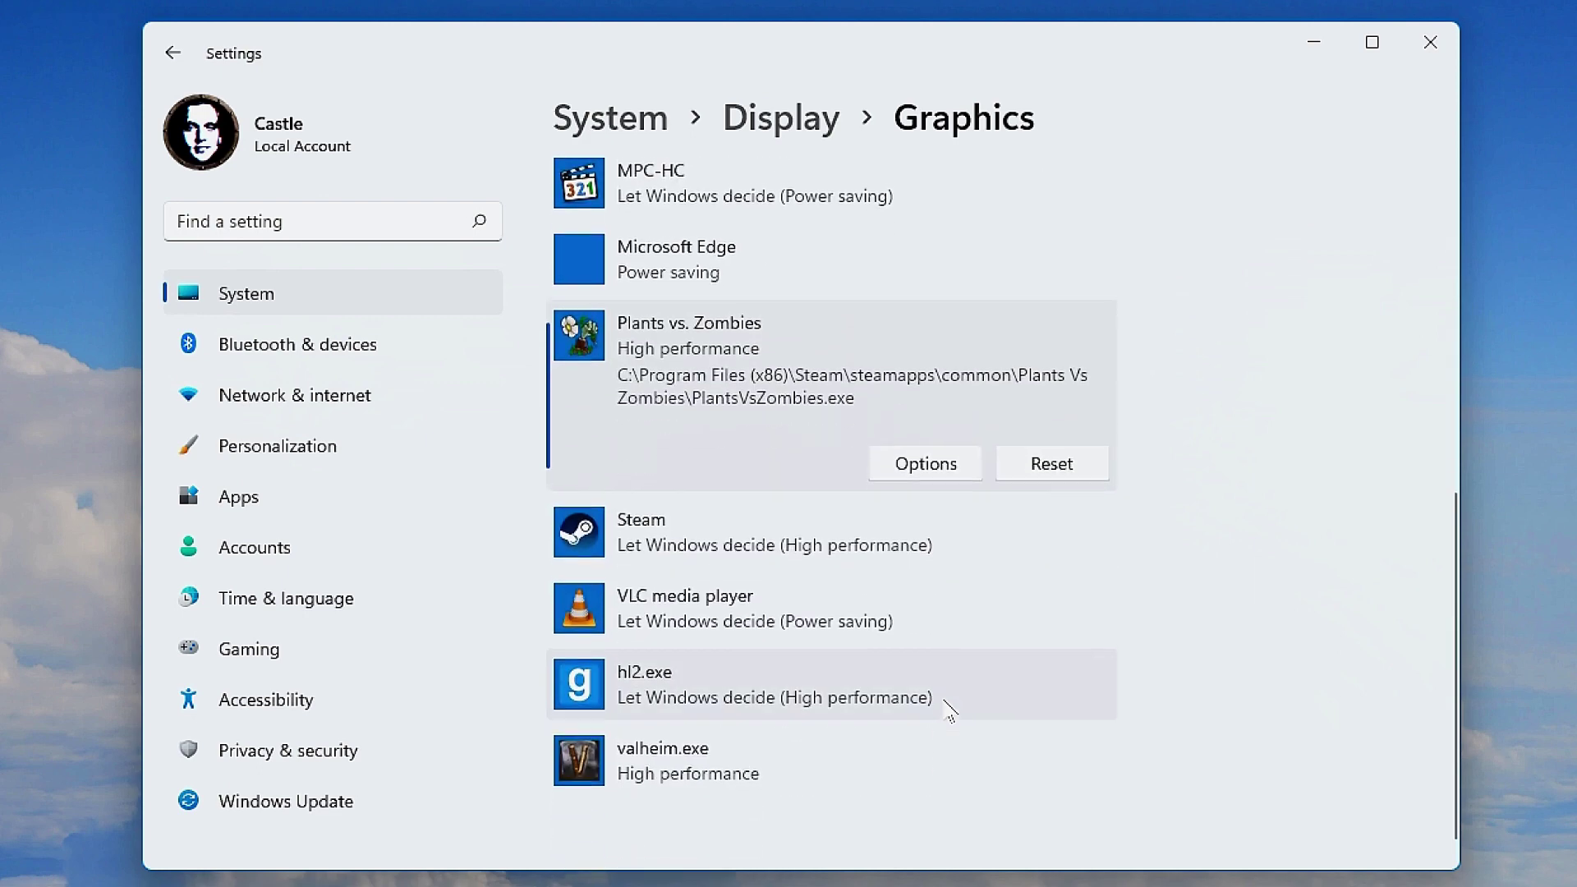
{"action": "left_click", "coordinate": [908, 693]}
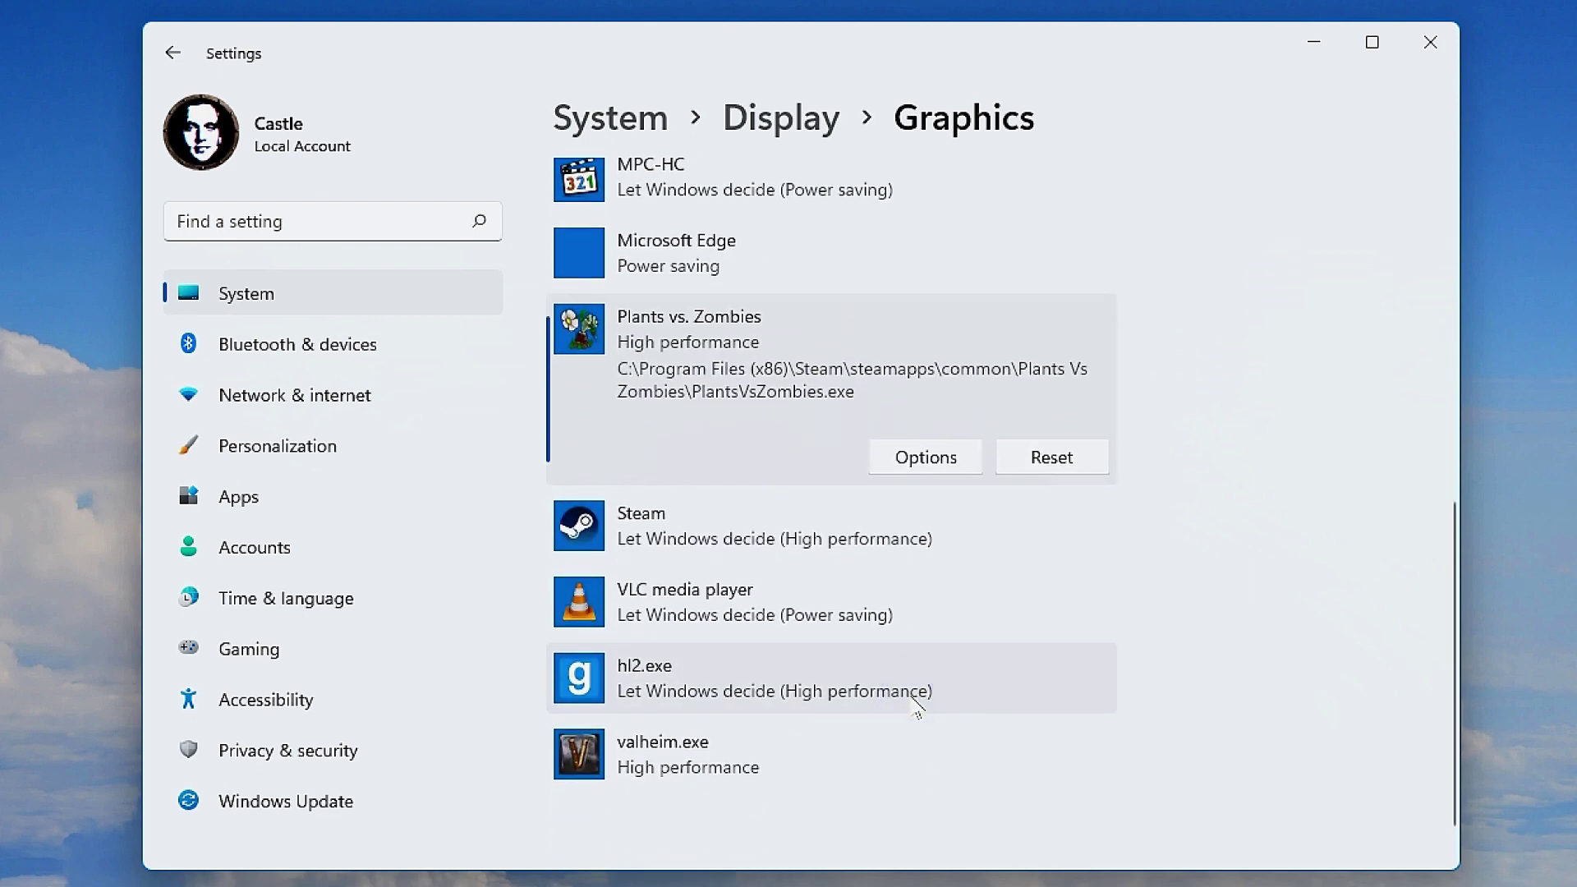
{"action": "left_click", "coordinate": [748, 696]}
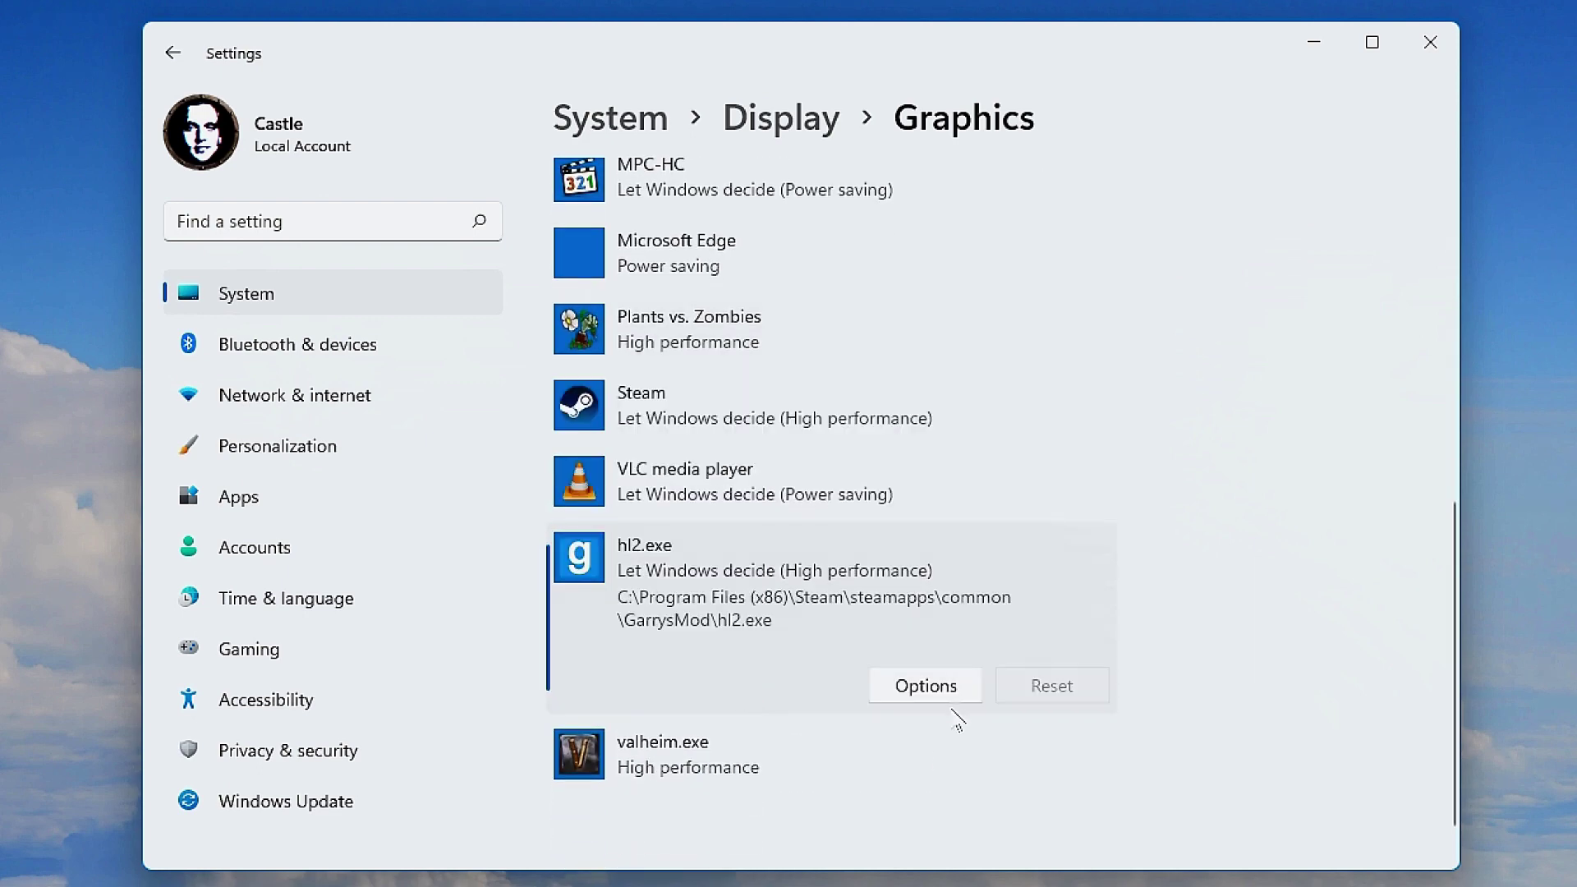
{"action": "left_click", "coordinate": [936, 686]}
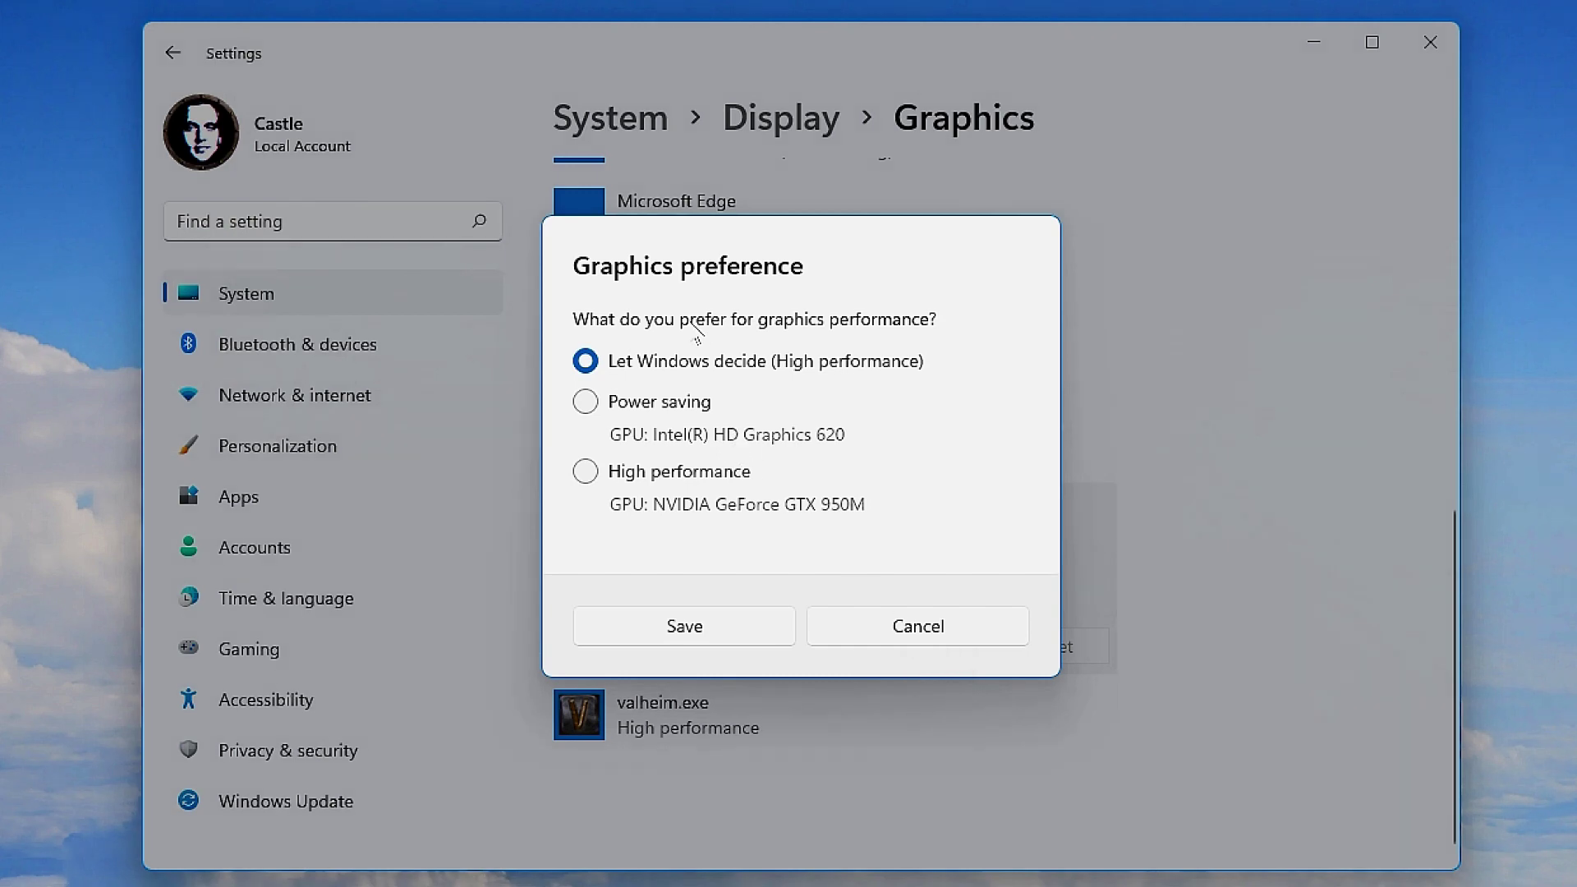
{"action": "left_click", "coordinate": [585, 475]}
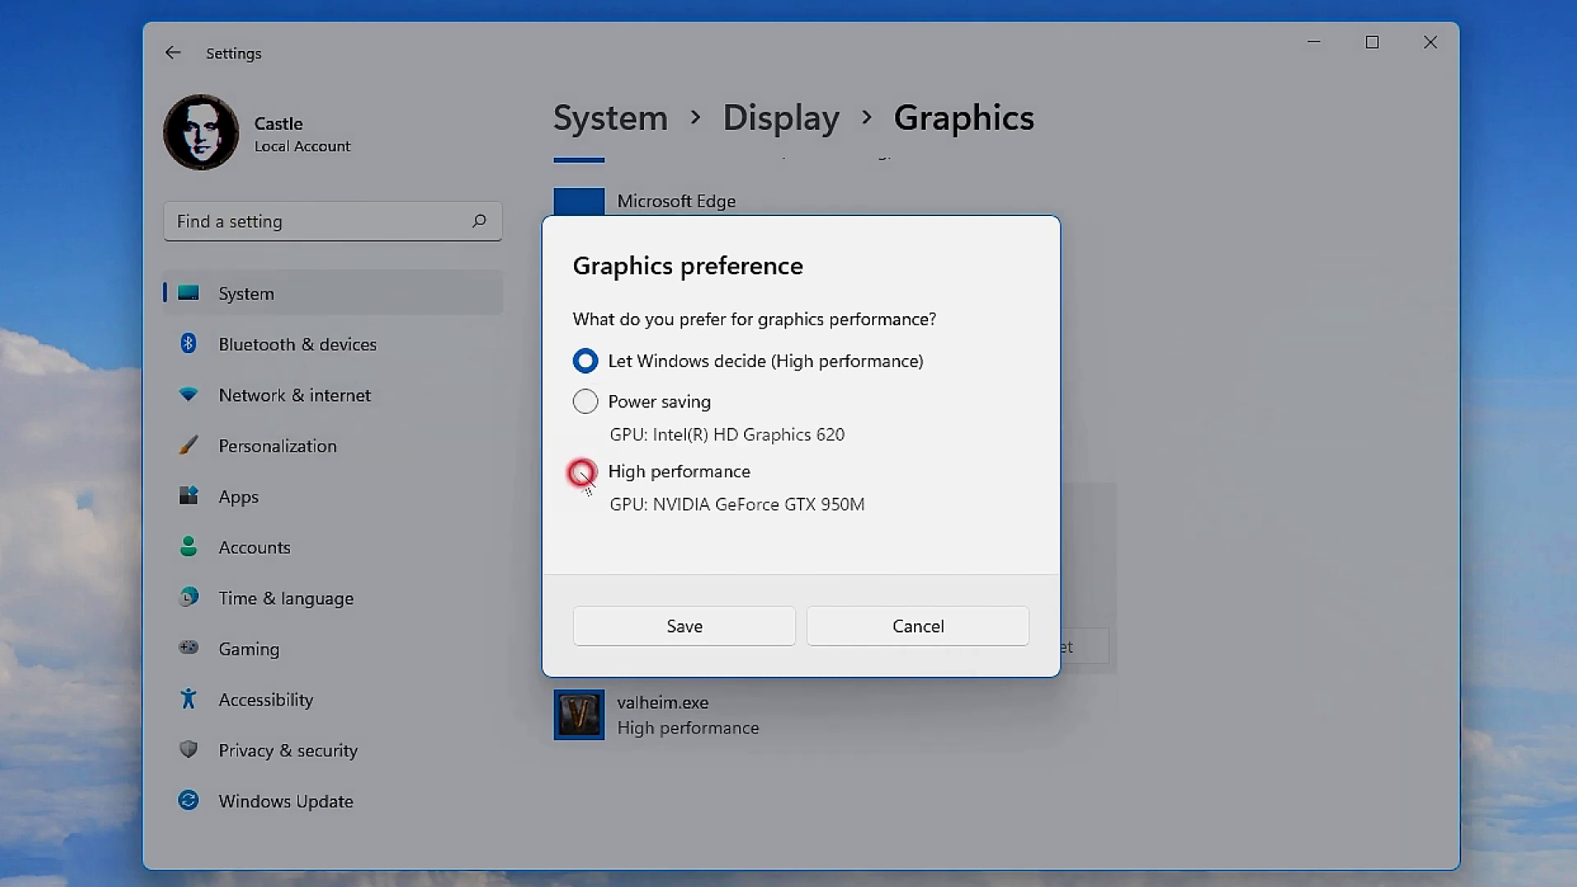
{"action": "left_click", "coordinate": [736, 639]}
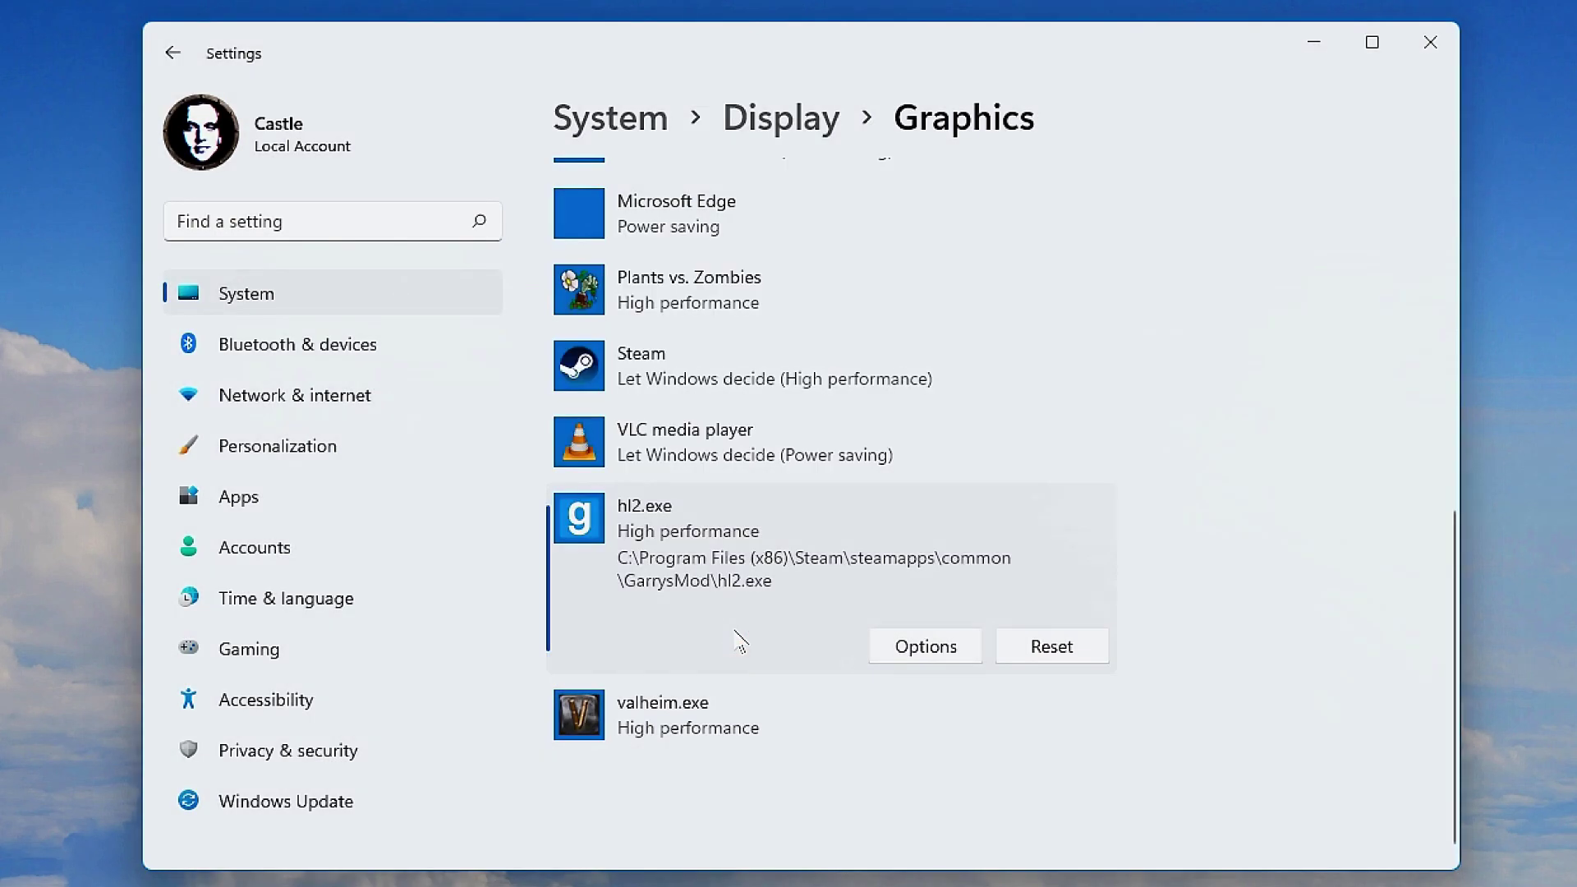
{"action": "scroll", "coordinate": [739, 641], "scroll_direction": "up", "scroll_amount": 10}
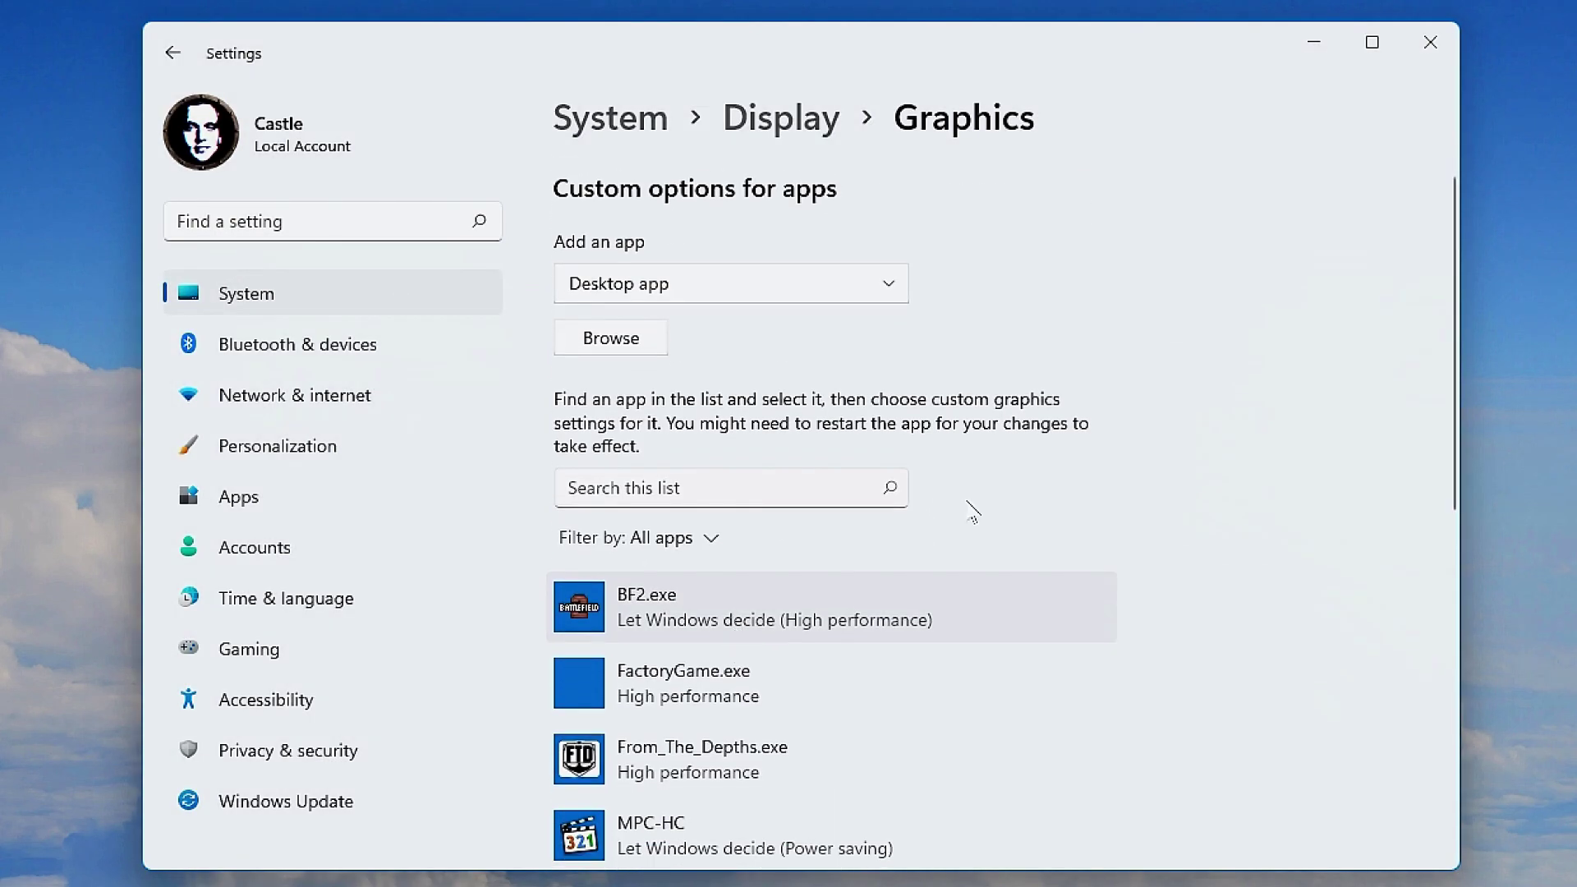
{"action": "left_click", "coordinate": [1433, 45]}
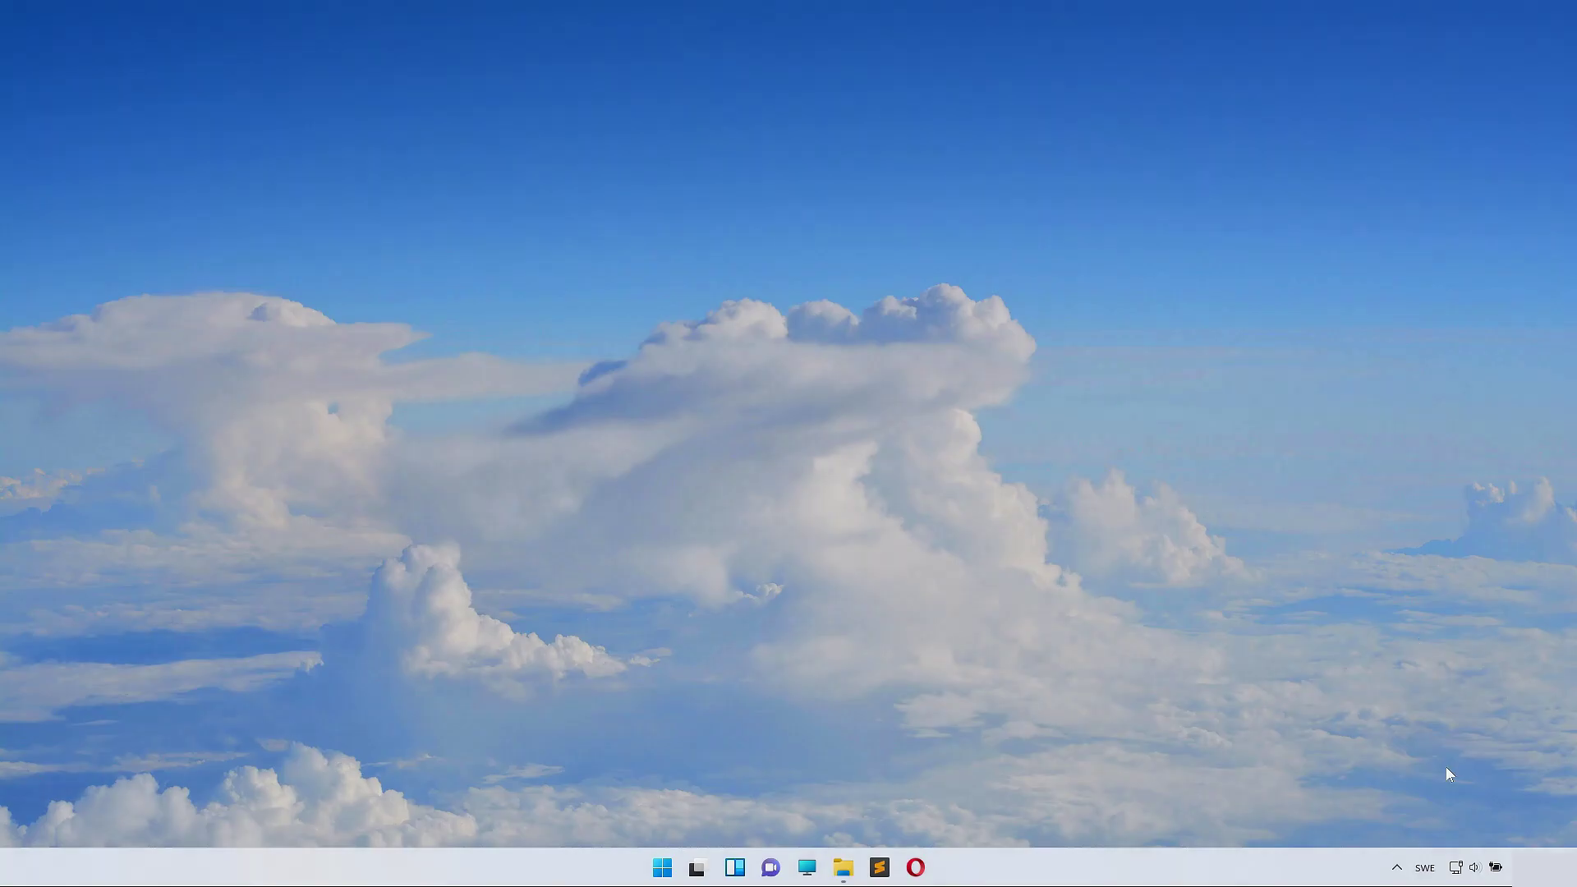
Launch NVIDIA Control Panel from the tray and go to 3D Settings > Manage 3D settings.
{"action": "left_click", "coordinate": [1393, 867]}
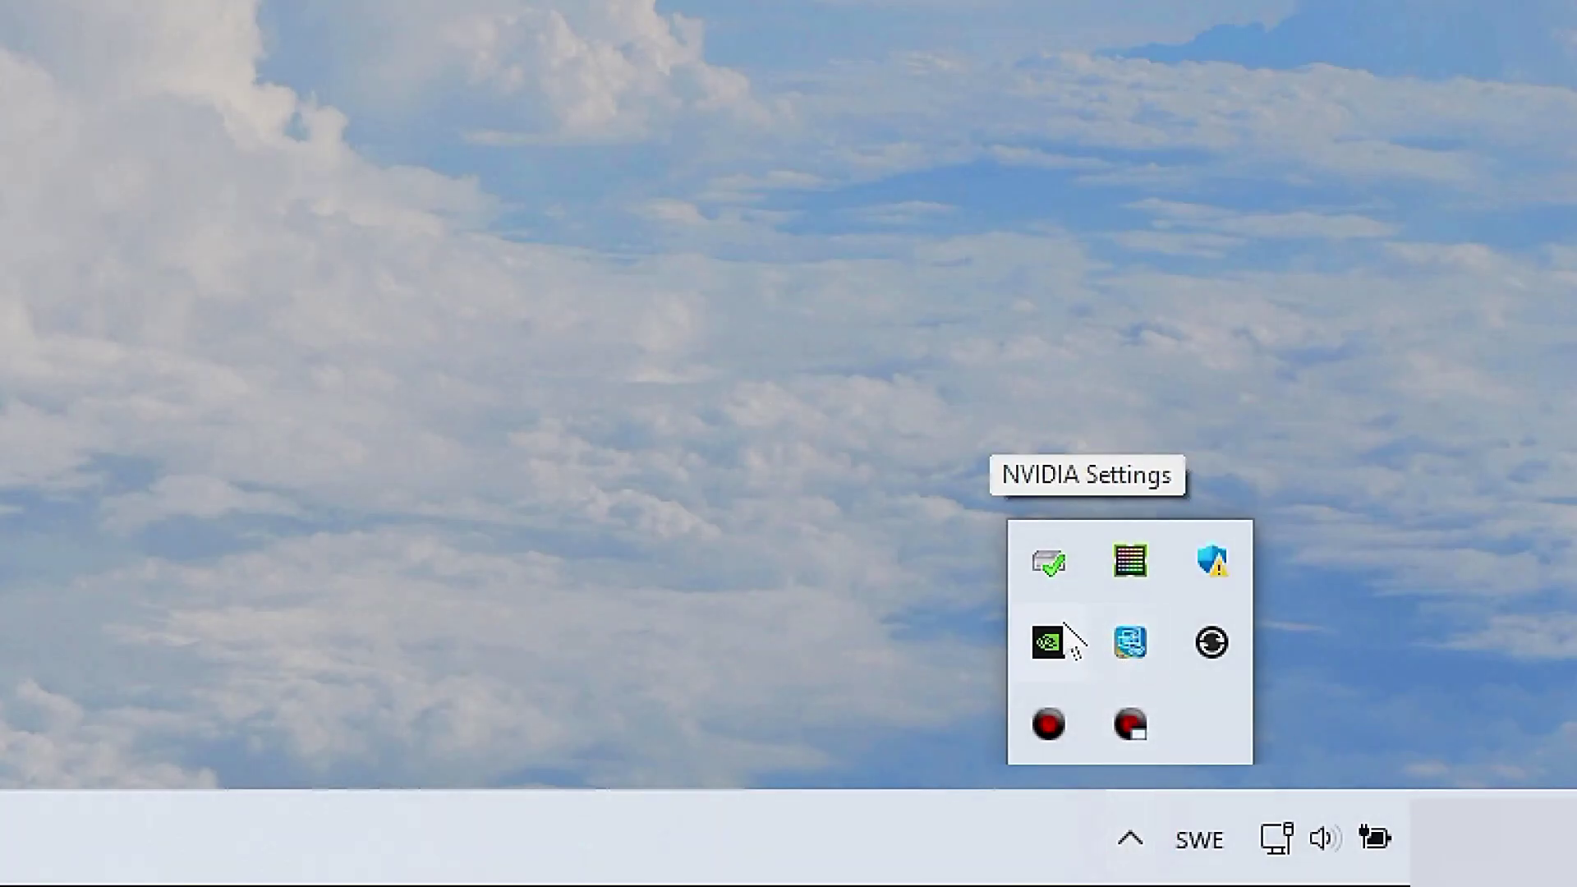
{"action": "left_click", "coordinate": [1039, 647]}
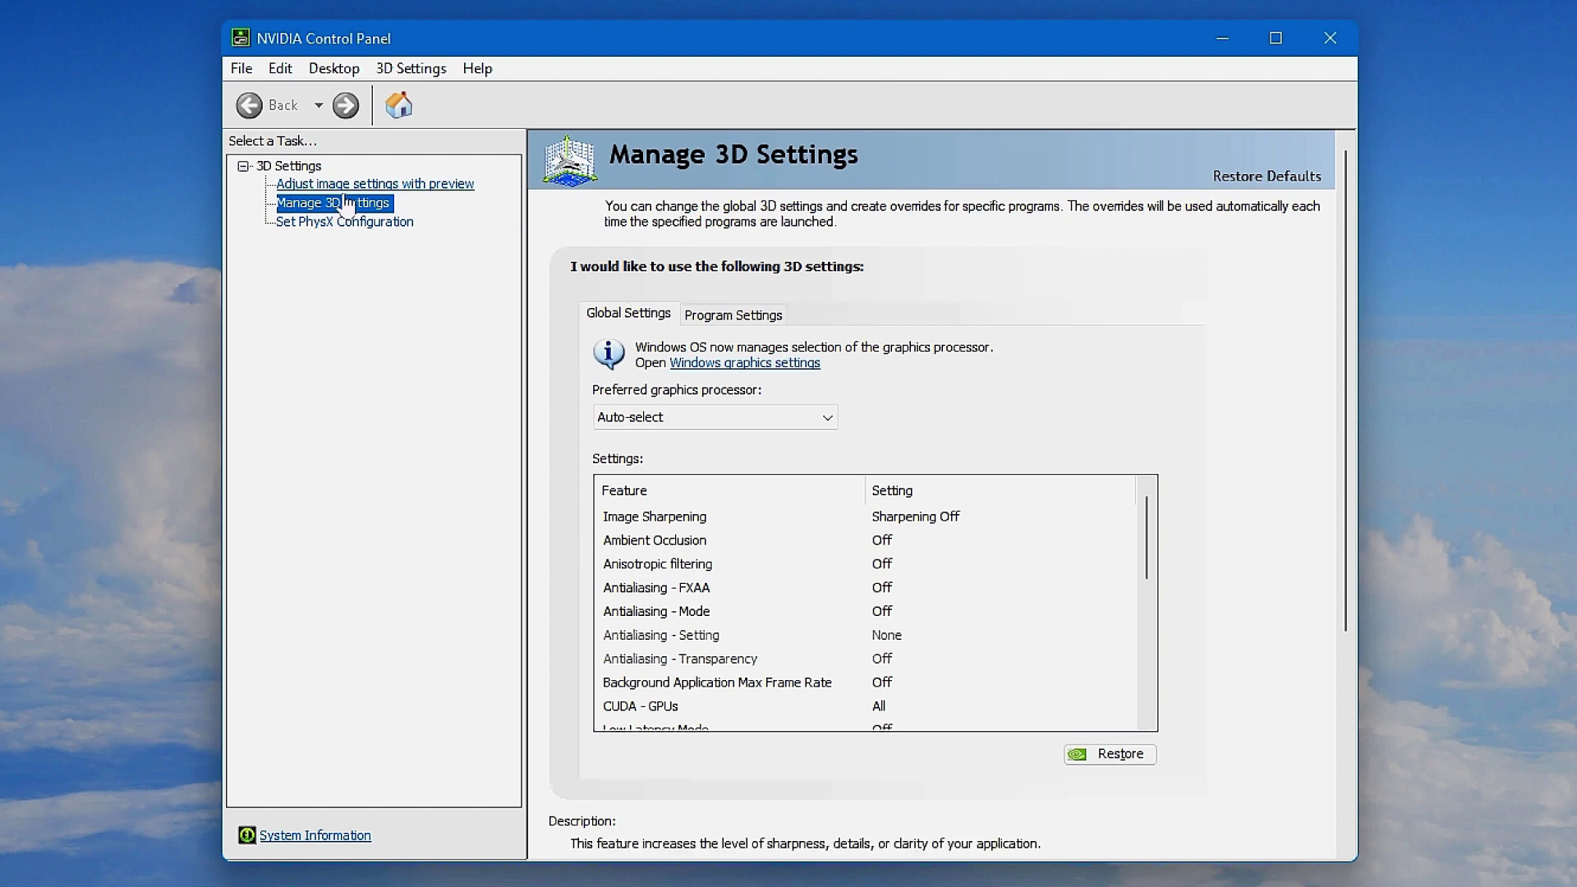
{"action": "left_click", "coordinate": [310, 169]}
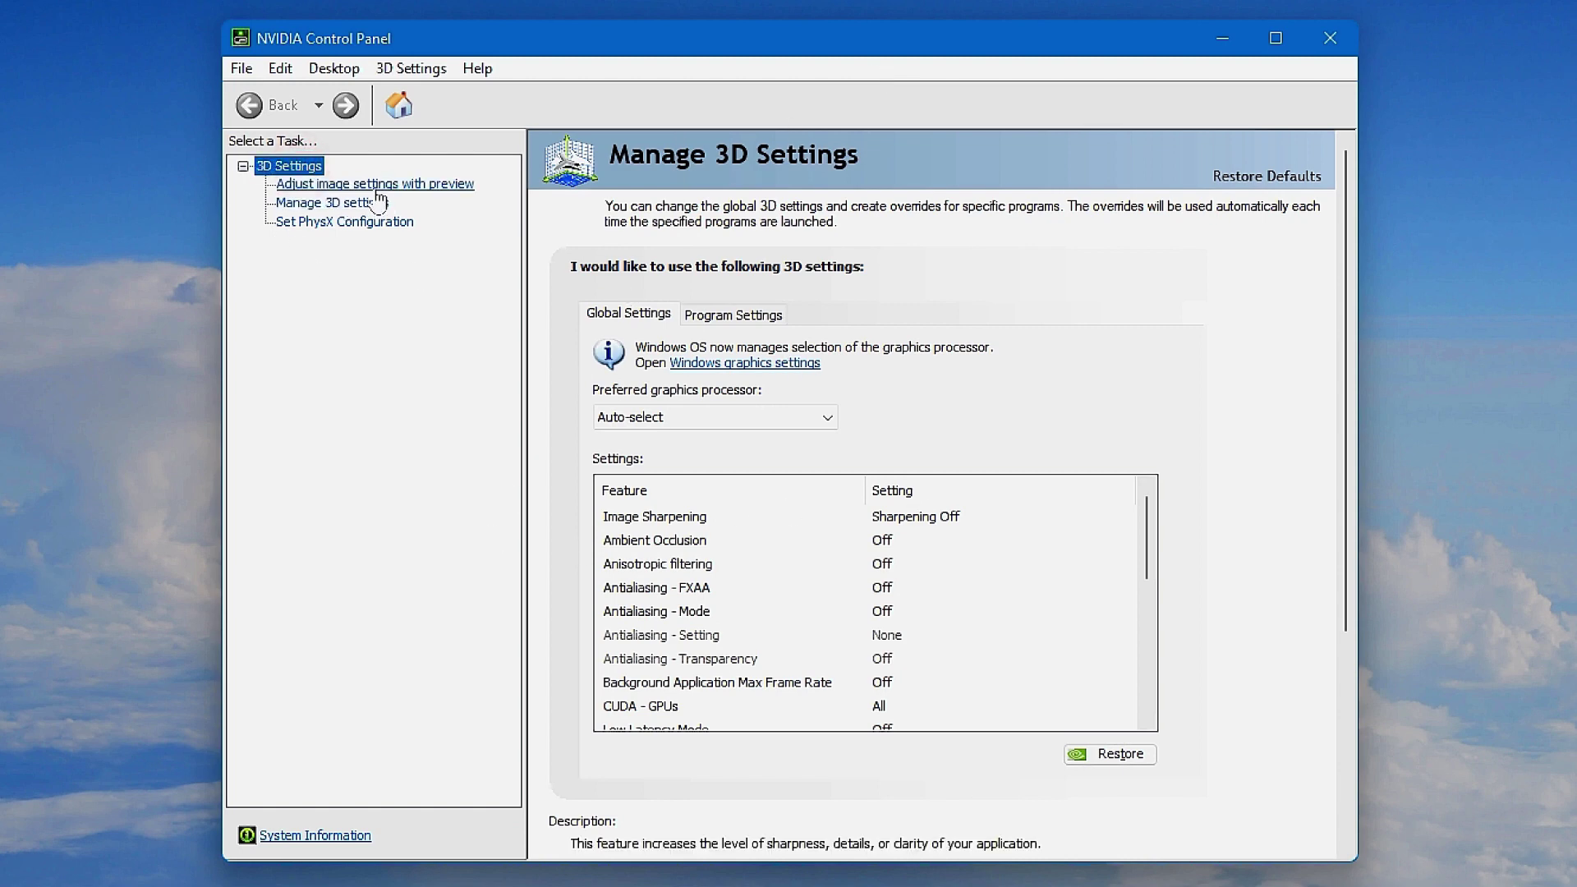
{"action": "left_click", "coordinate": [243, 166]}
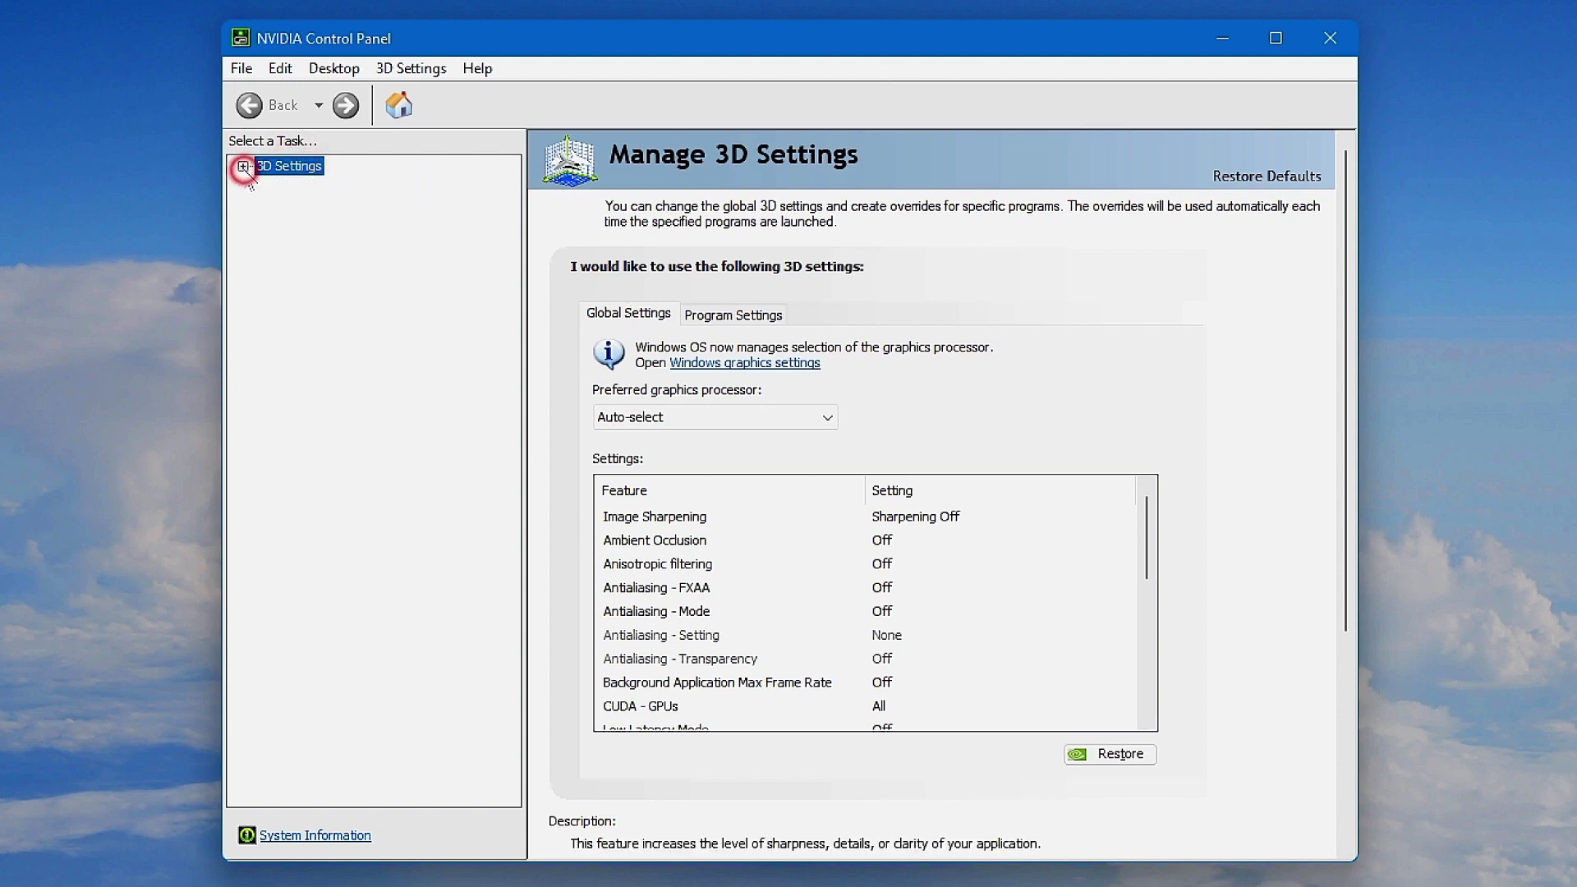
{"action": "double_click", "coordinate": [314, 167]}
{"action": "left_click", "coordinate": [326, 184]}
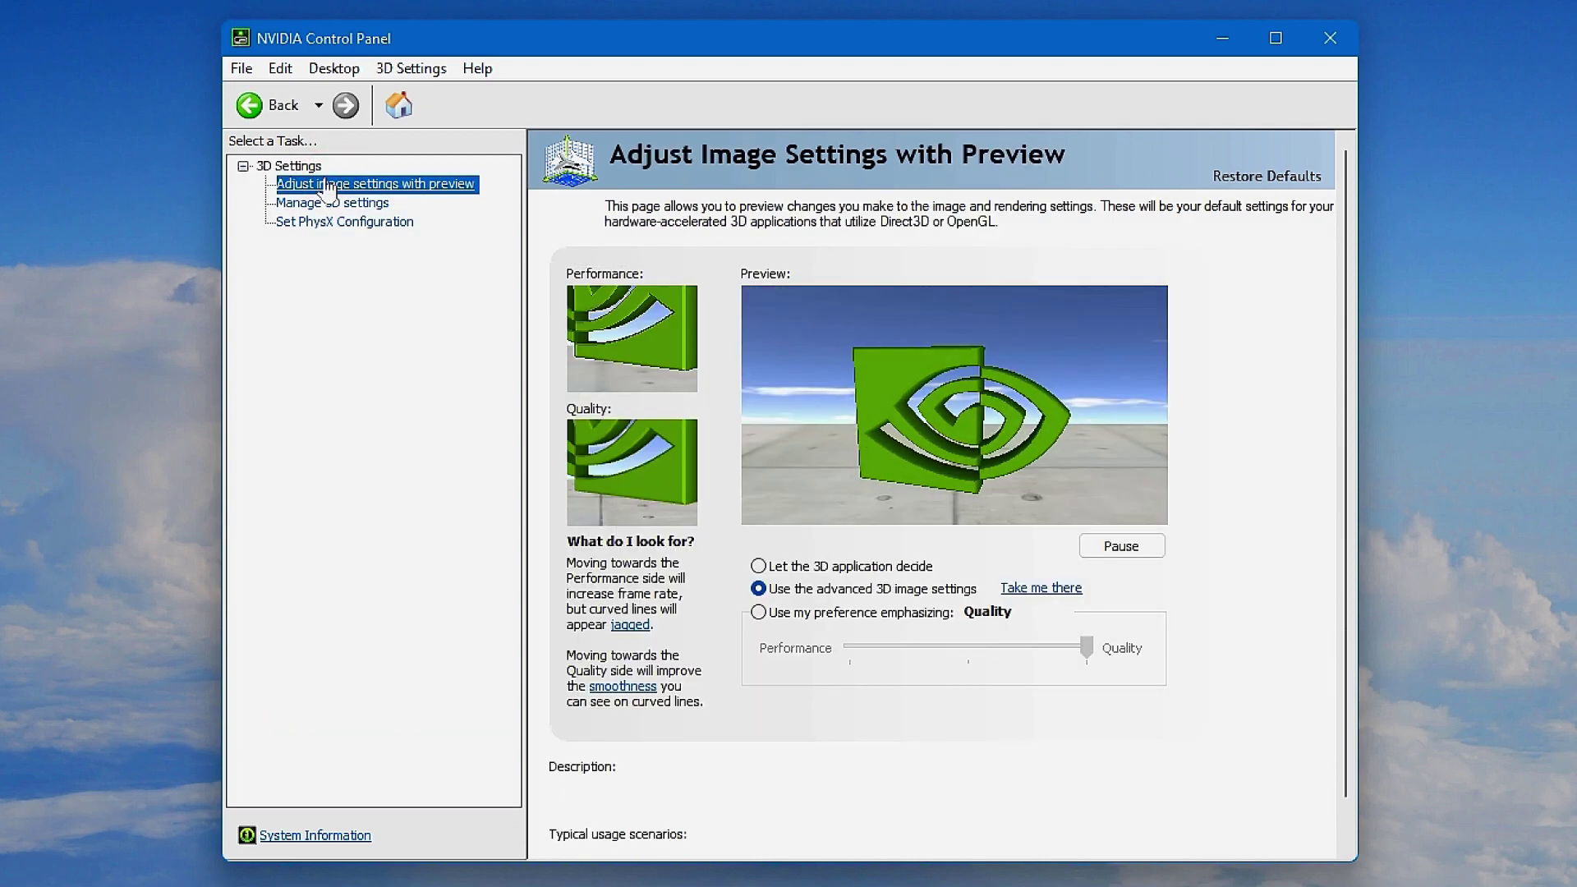
{"action": "left_click", "coordinate": [330, 203]}
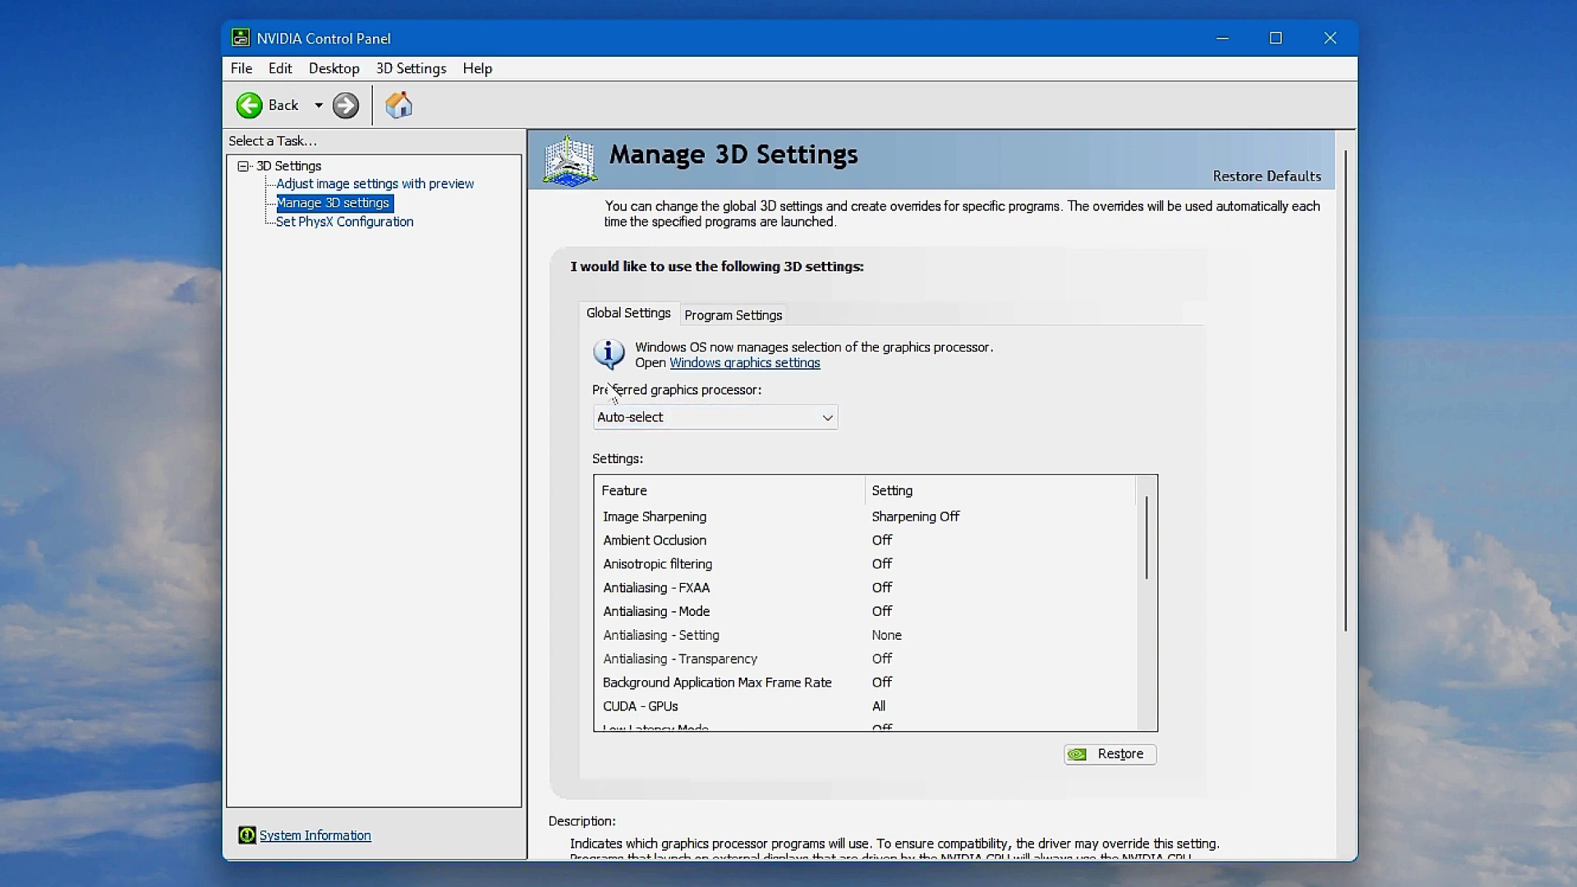
Apply High-performance NVIDIA processor as the global preferred GPU, then go to PhysX configuration.
{"action": "left_click", "coordinate": [791, 416]}
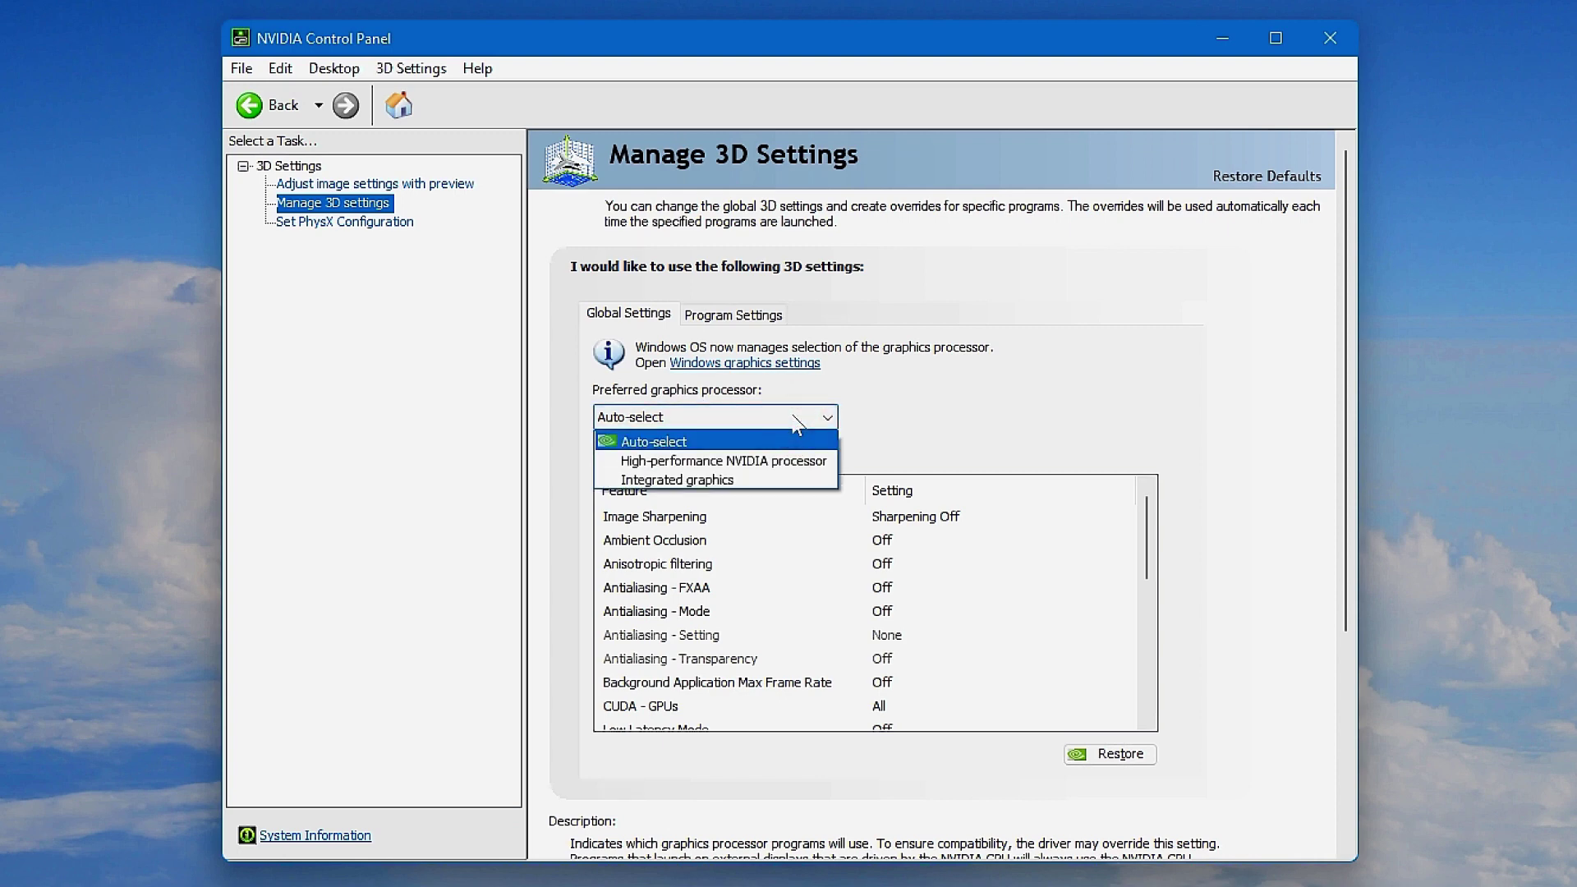
{"action": "left_click", "coordinate": [759, 462]}
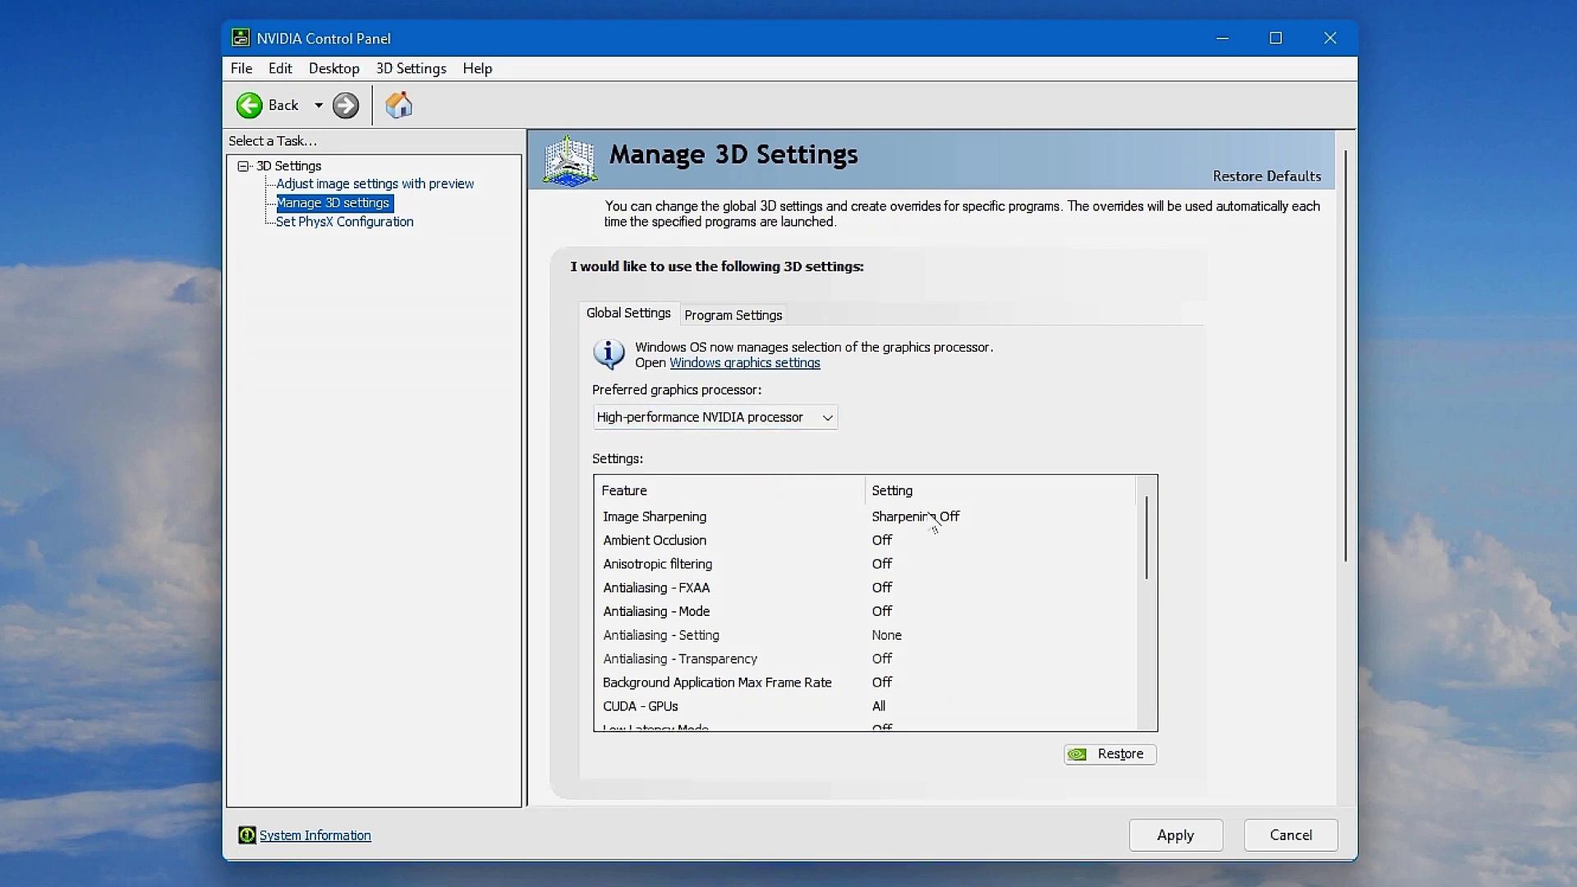
{"action": "left_click", "coordinate": [1174, 828]}
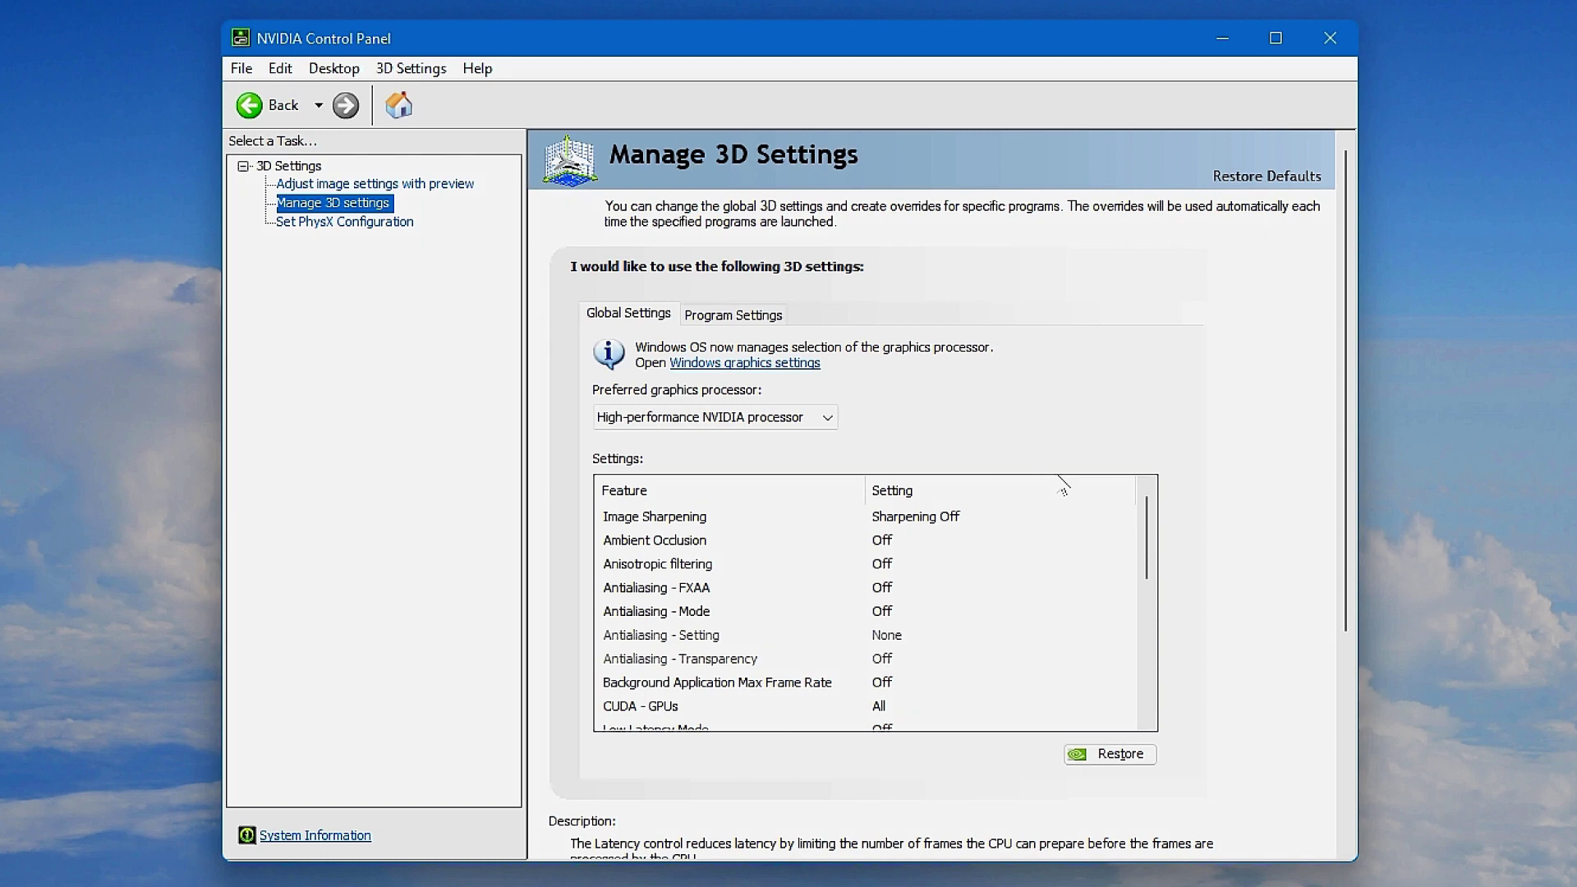
{"action": "left_click", "coordinate": [348, 221]}
{"action": "left_click", "coordinate": [760, 305]}
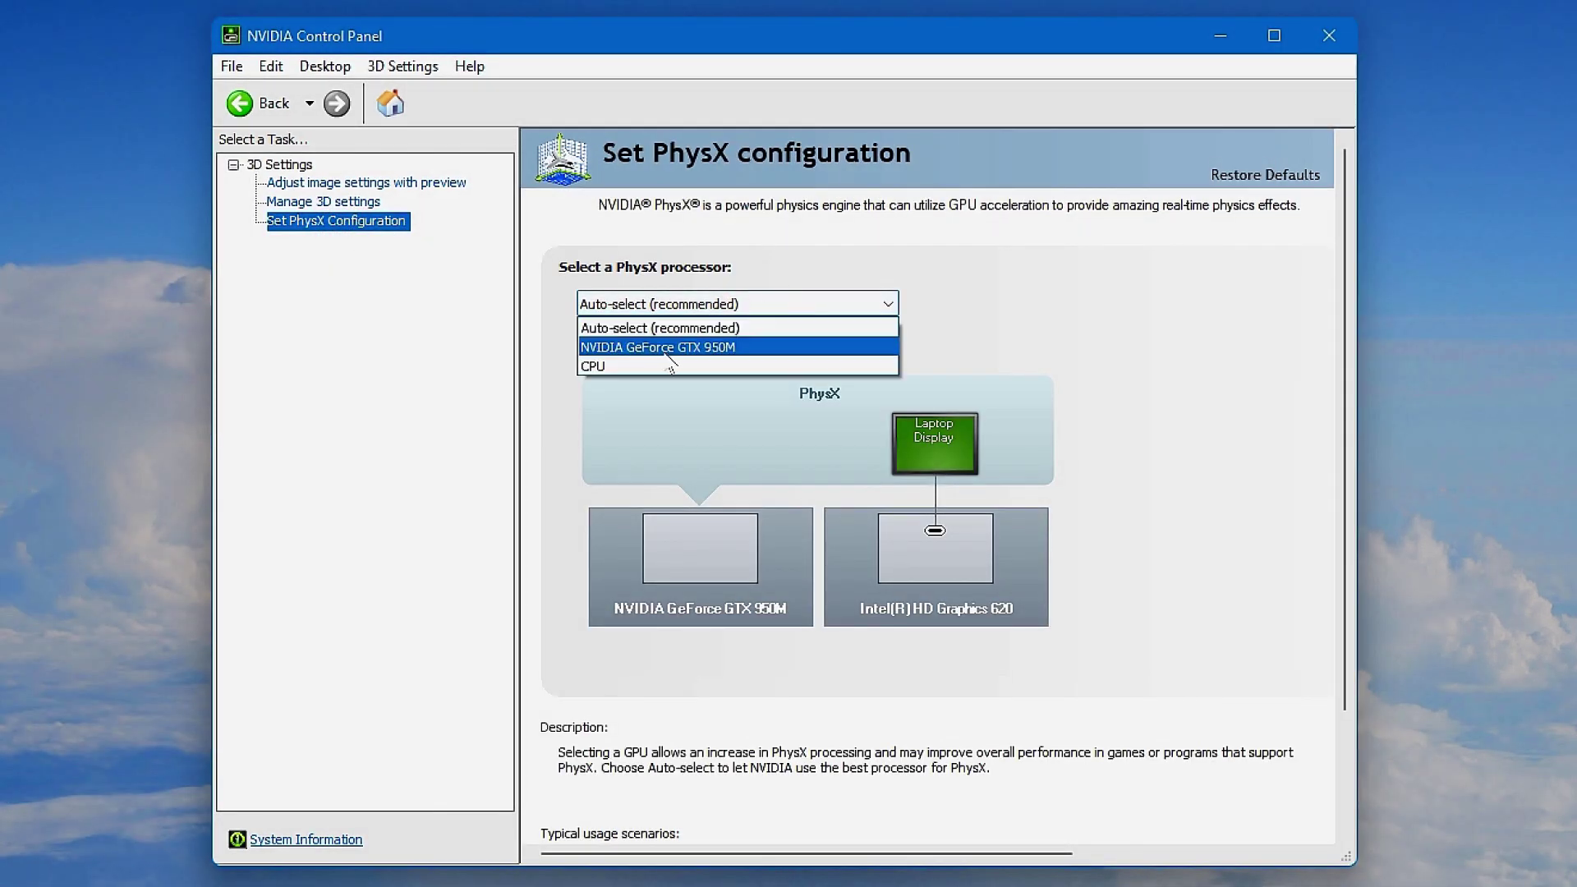
Apply NVIDIA GeForce GTX 950M as the PhysX processor and close NVIDIA Control Panel.
{"action": "left_click", "coordinate": [665, 348]}
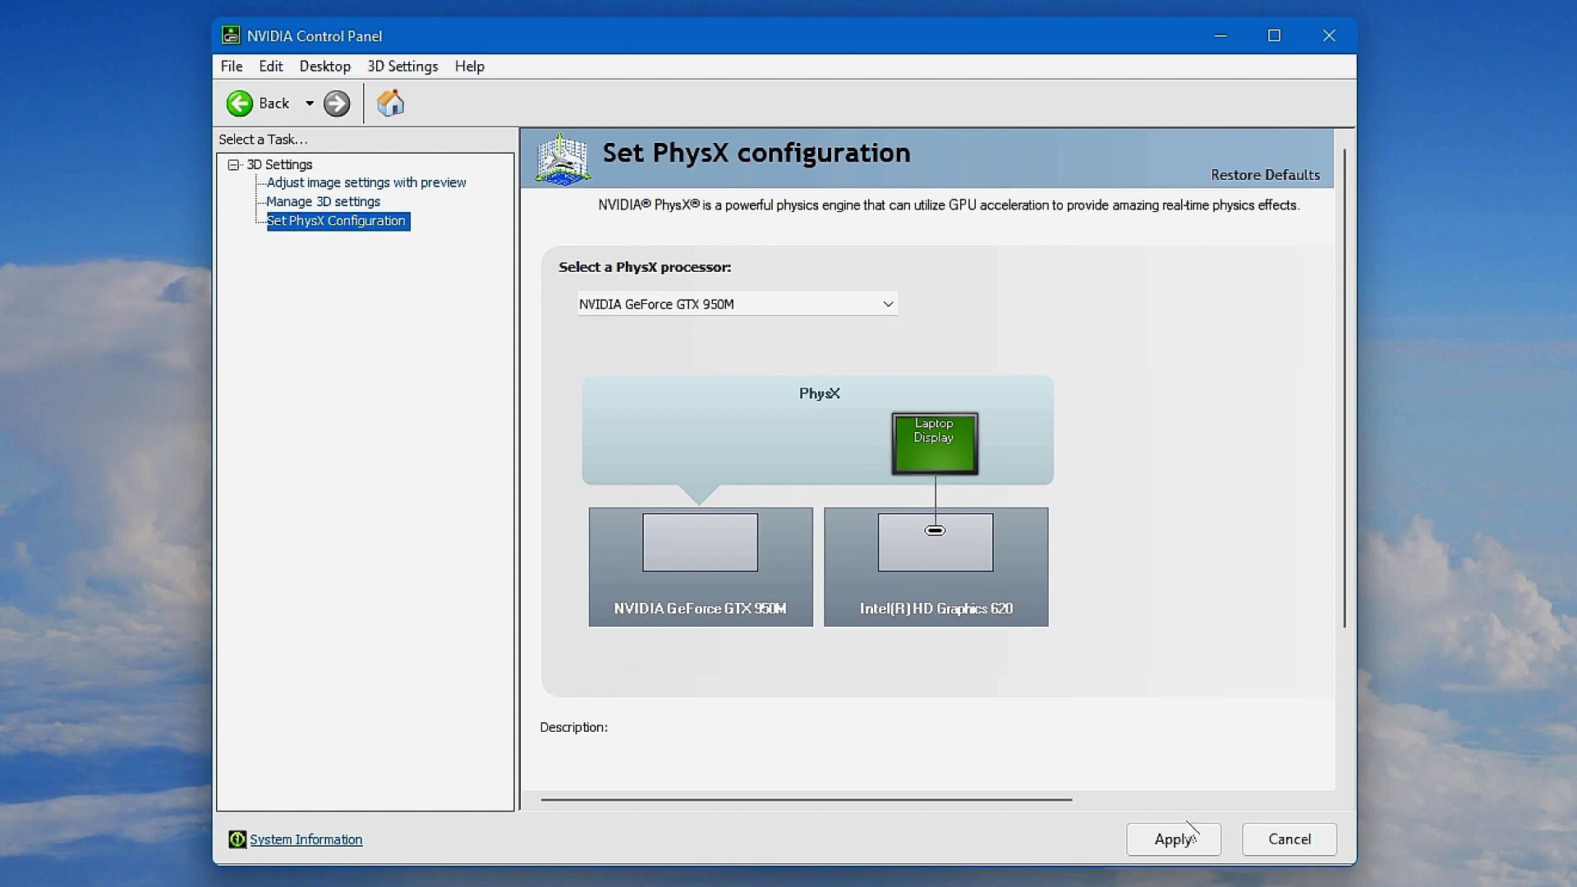
{"action": "left_click", "coordinate": [1180, 837]}
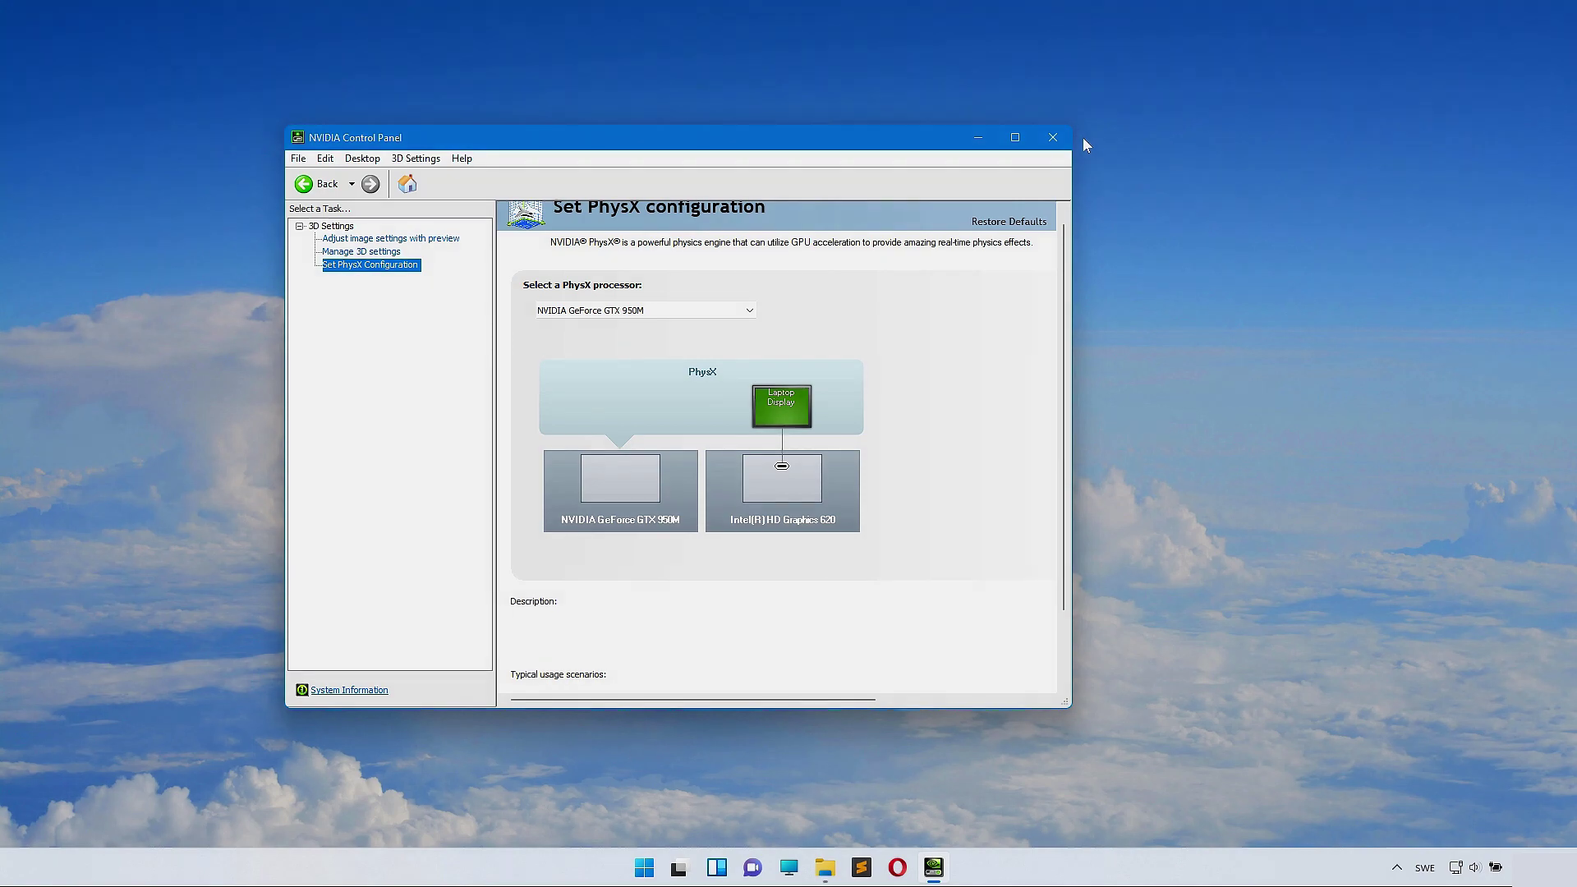
{"action": "left_click", "coordinate": [1329, 35]}
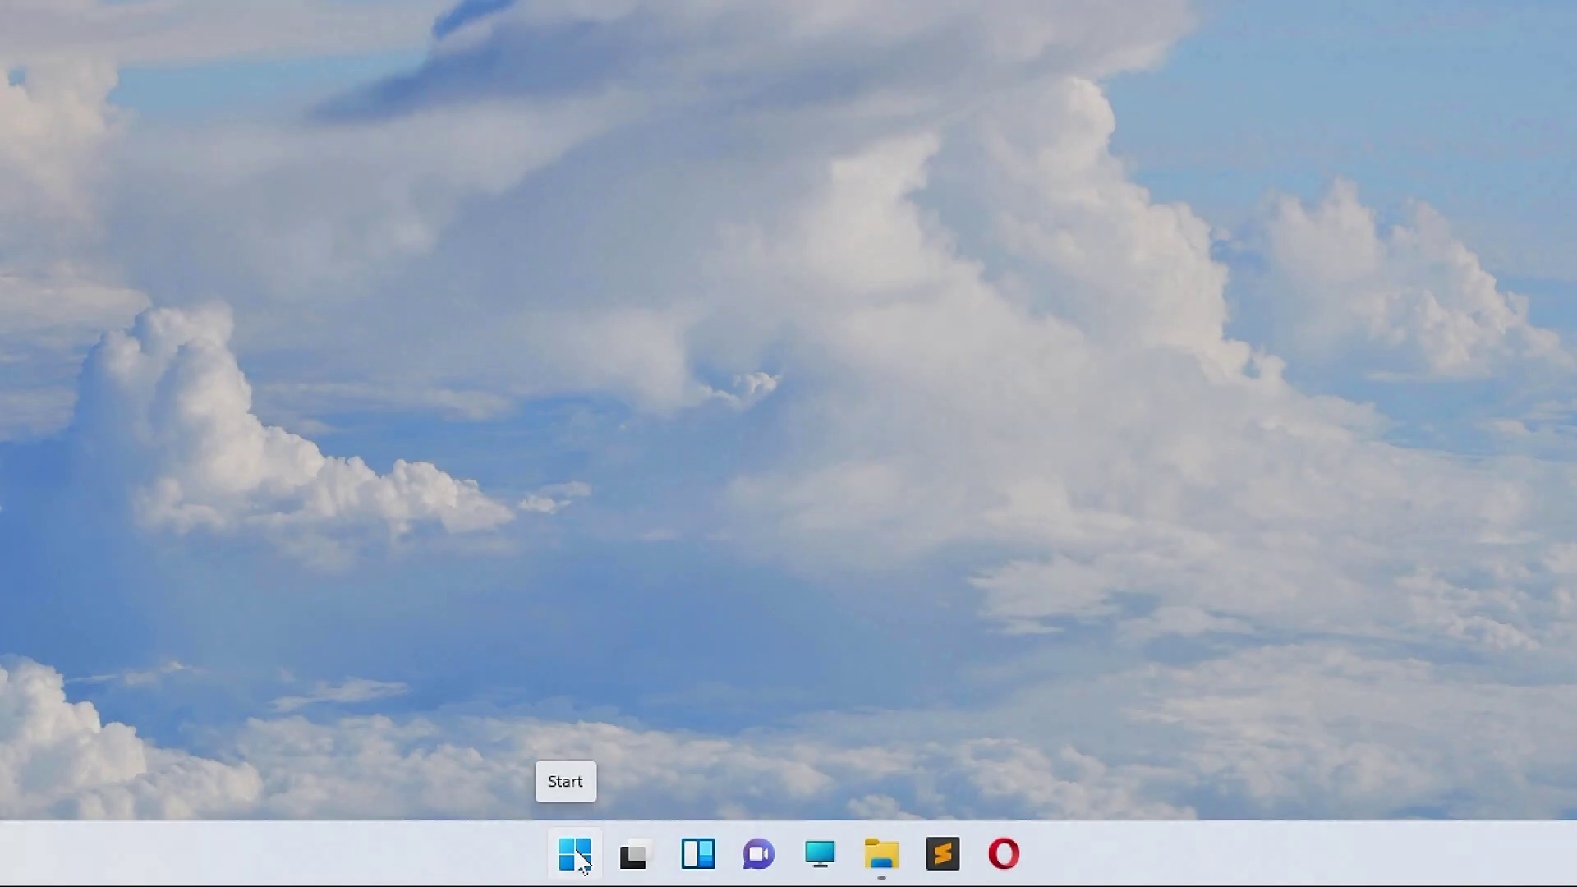
In Device Manager, check the GTX 950M's driver version 30.0.14.7212 under Display adapters.
{"action": "right_click", "coordinate": [663, 868]}
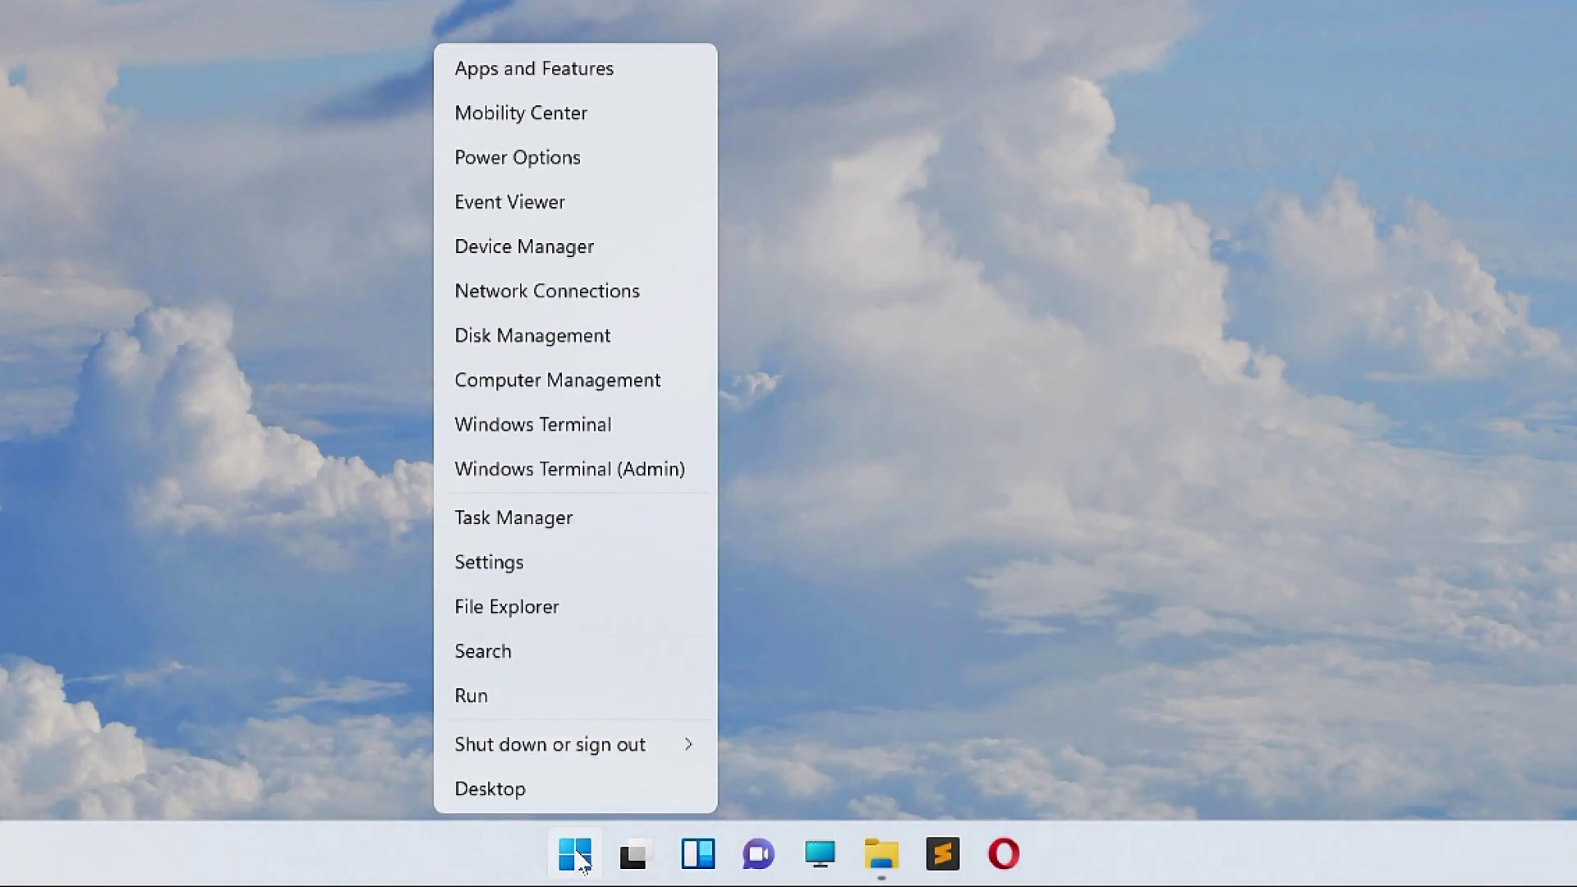
{"action": "left_click", "coordinate": [573, 245]}
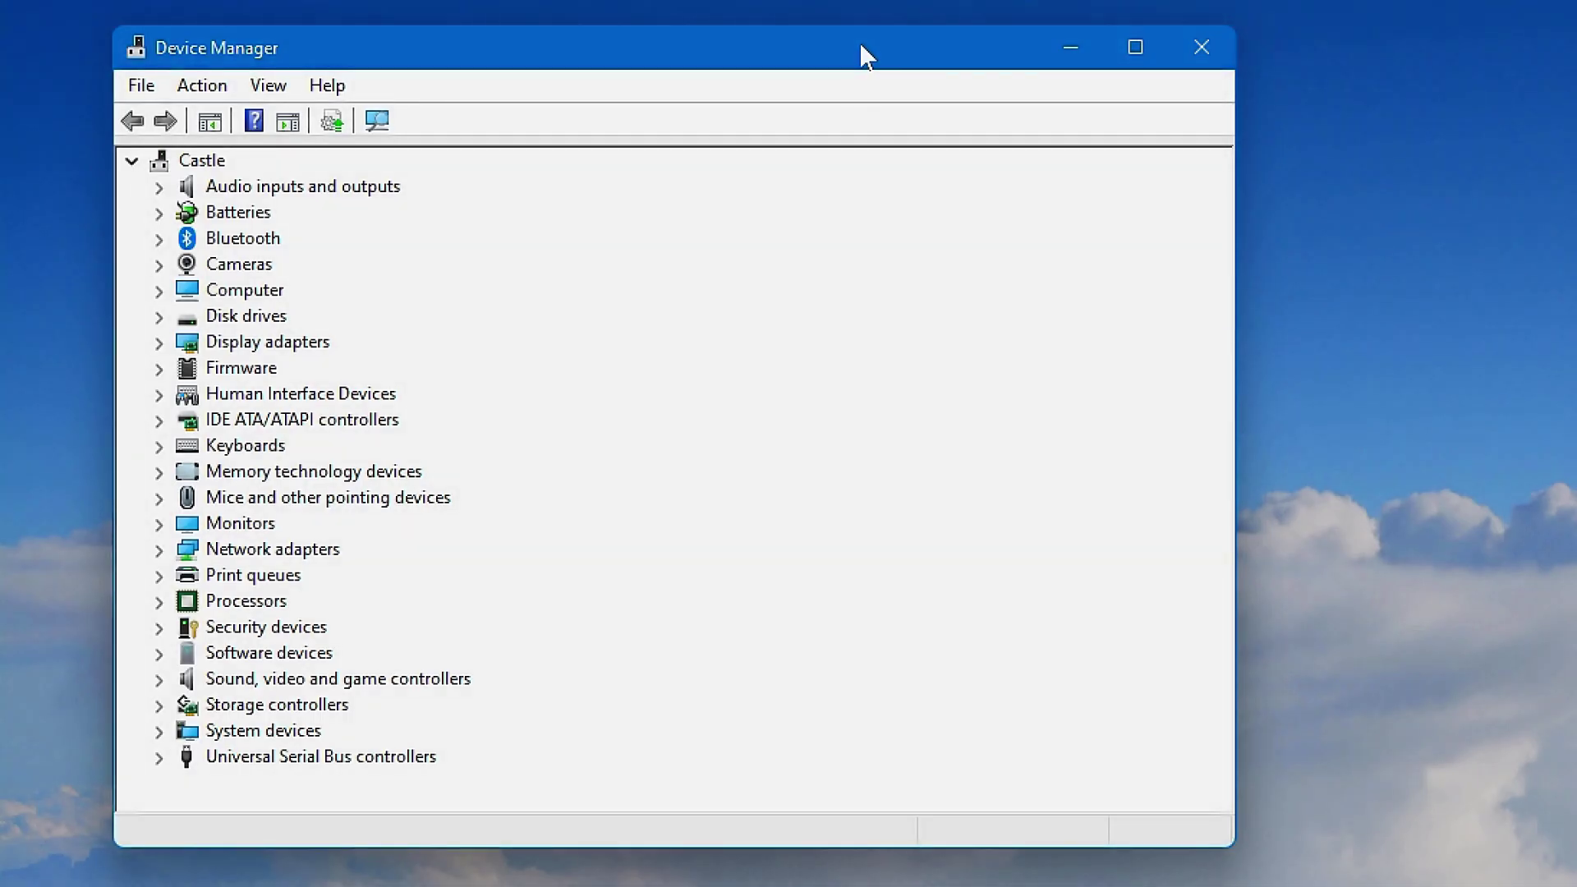
{"action": "left_click", "coordinate": [160, 342]}
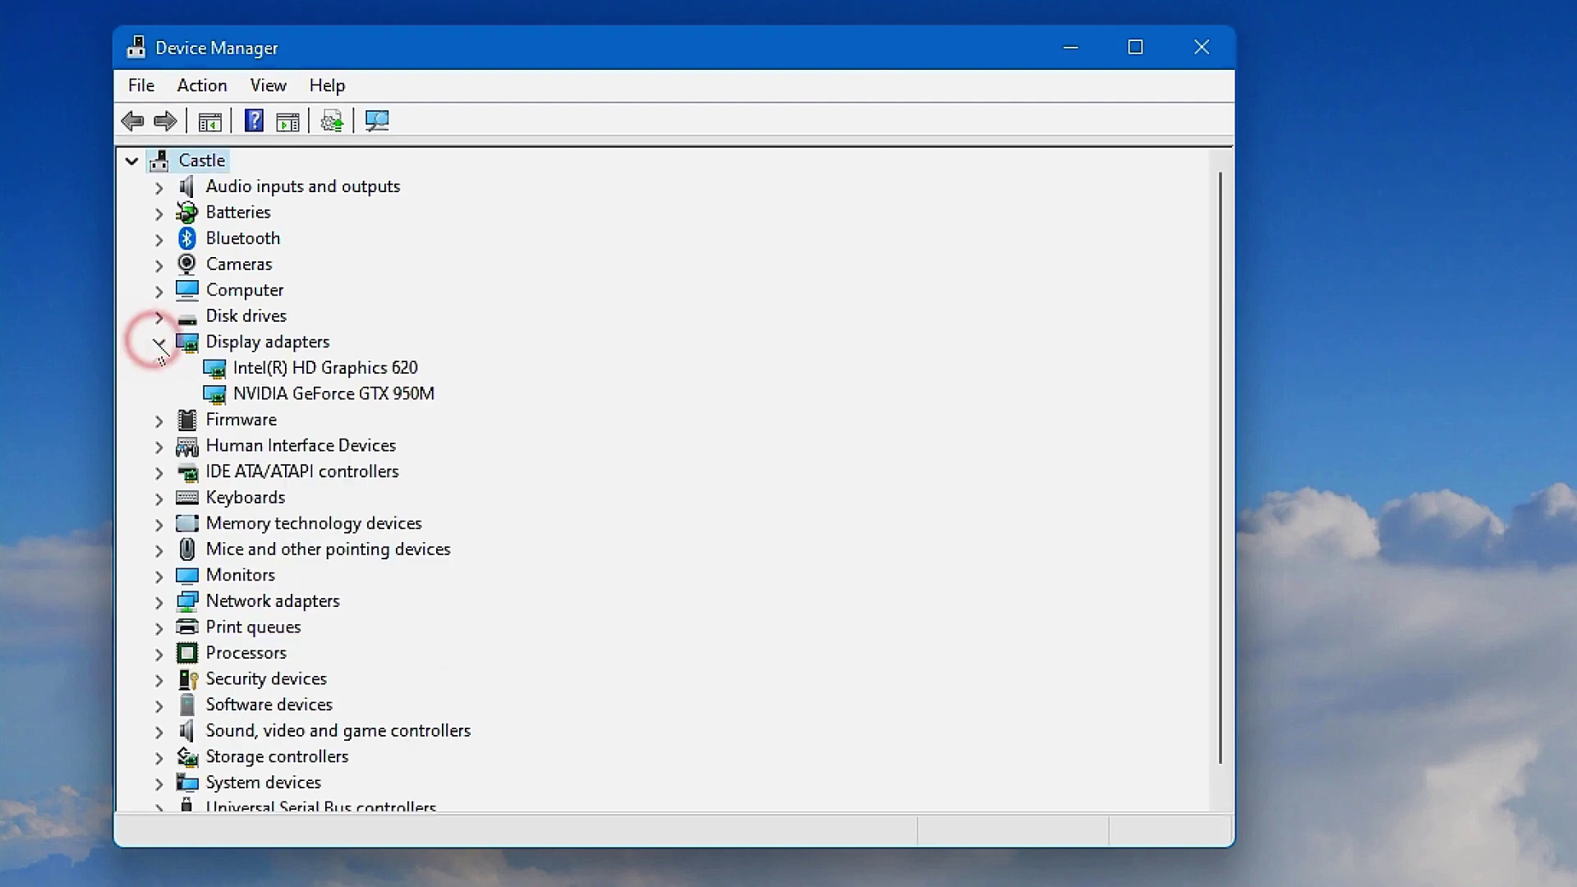
{"action": "double_click", "coordinate": [376, 395]}
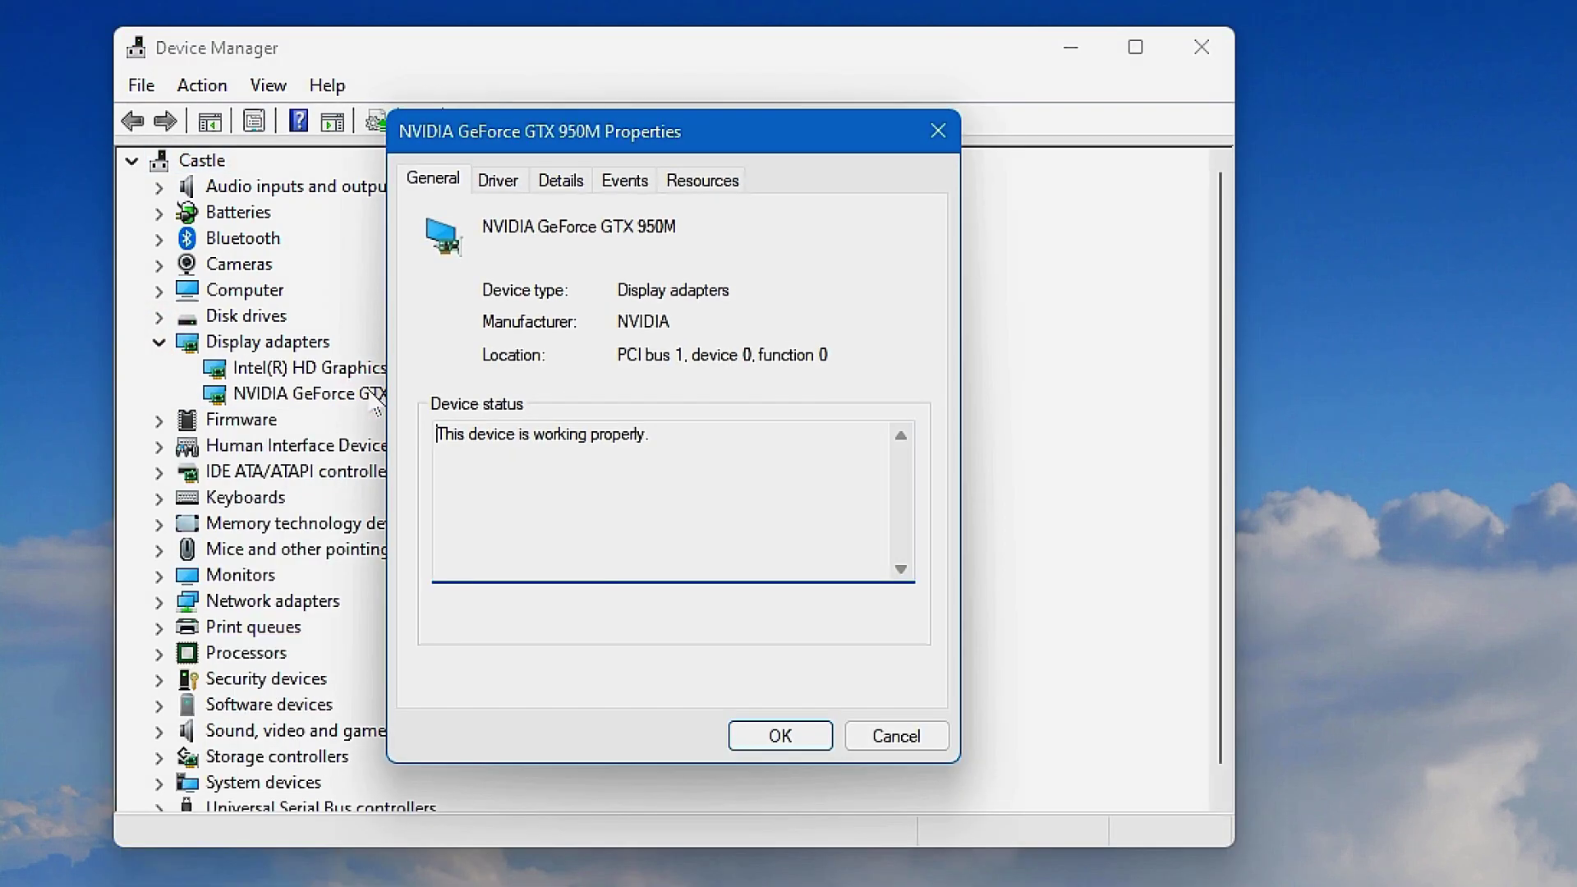
{"action": "left_click", "coordinate": [498, 179]}
{"action": "double_click", "coordinate": [706, 321]}
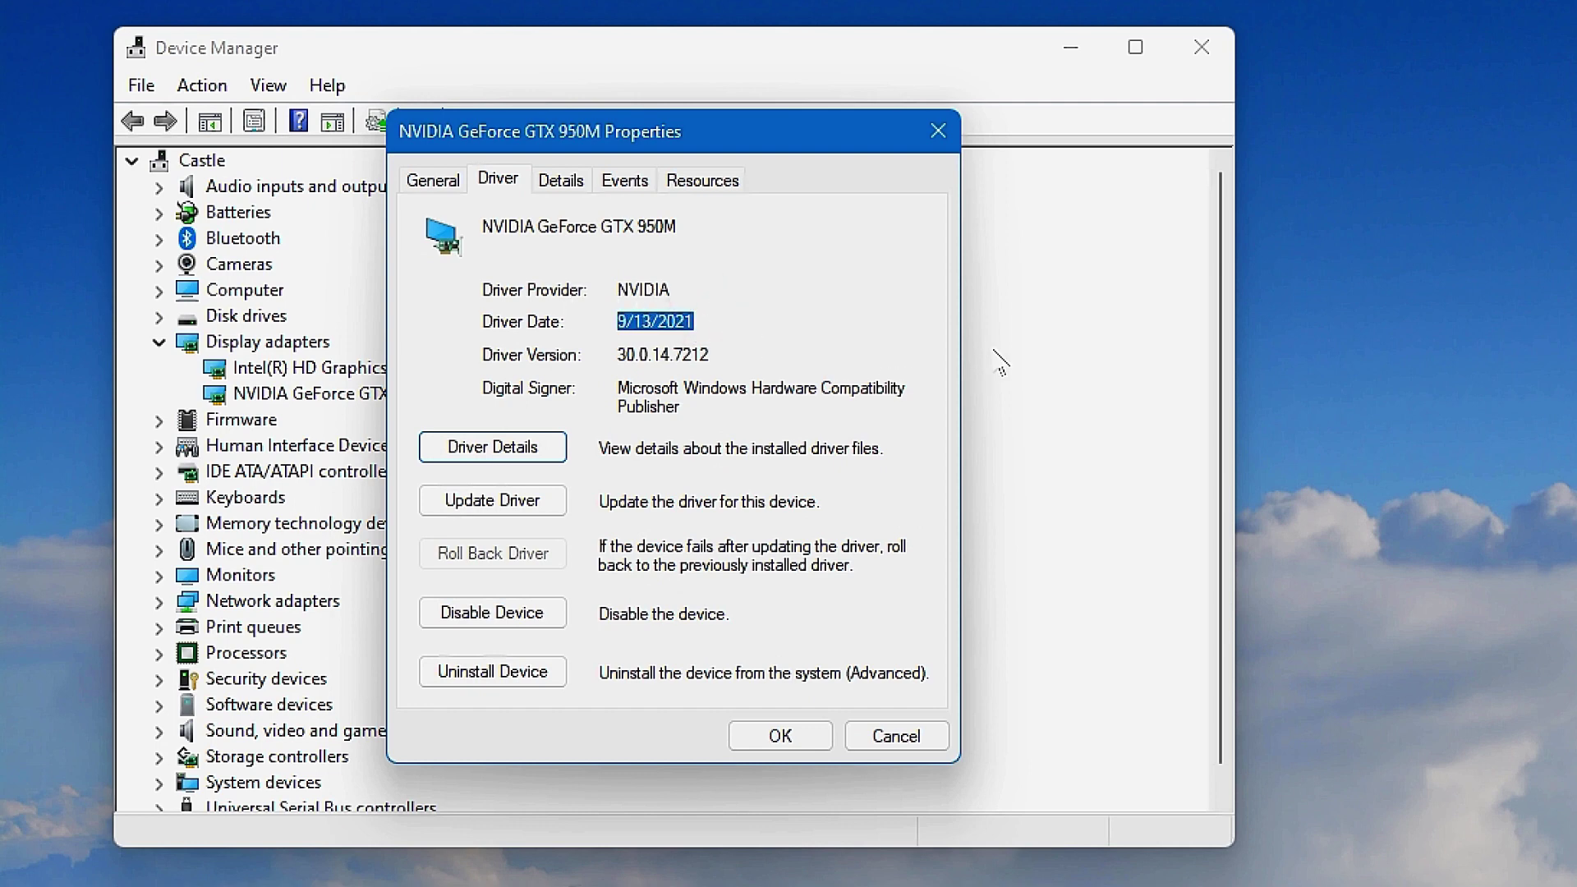
{"action": "double_click", "coordinate": [746, 353]}
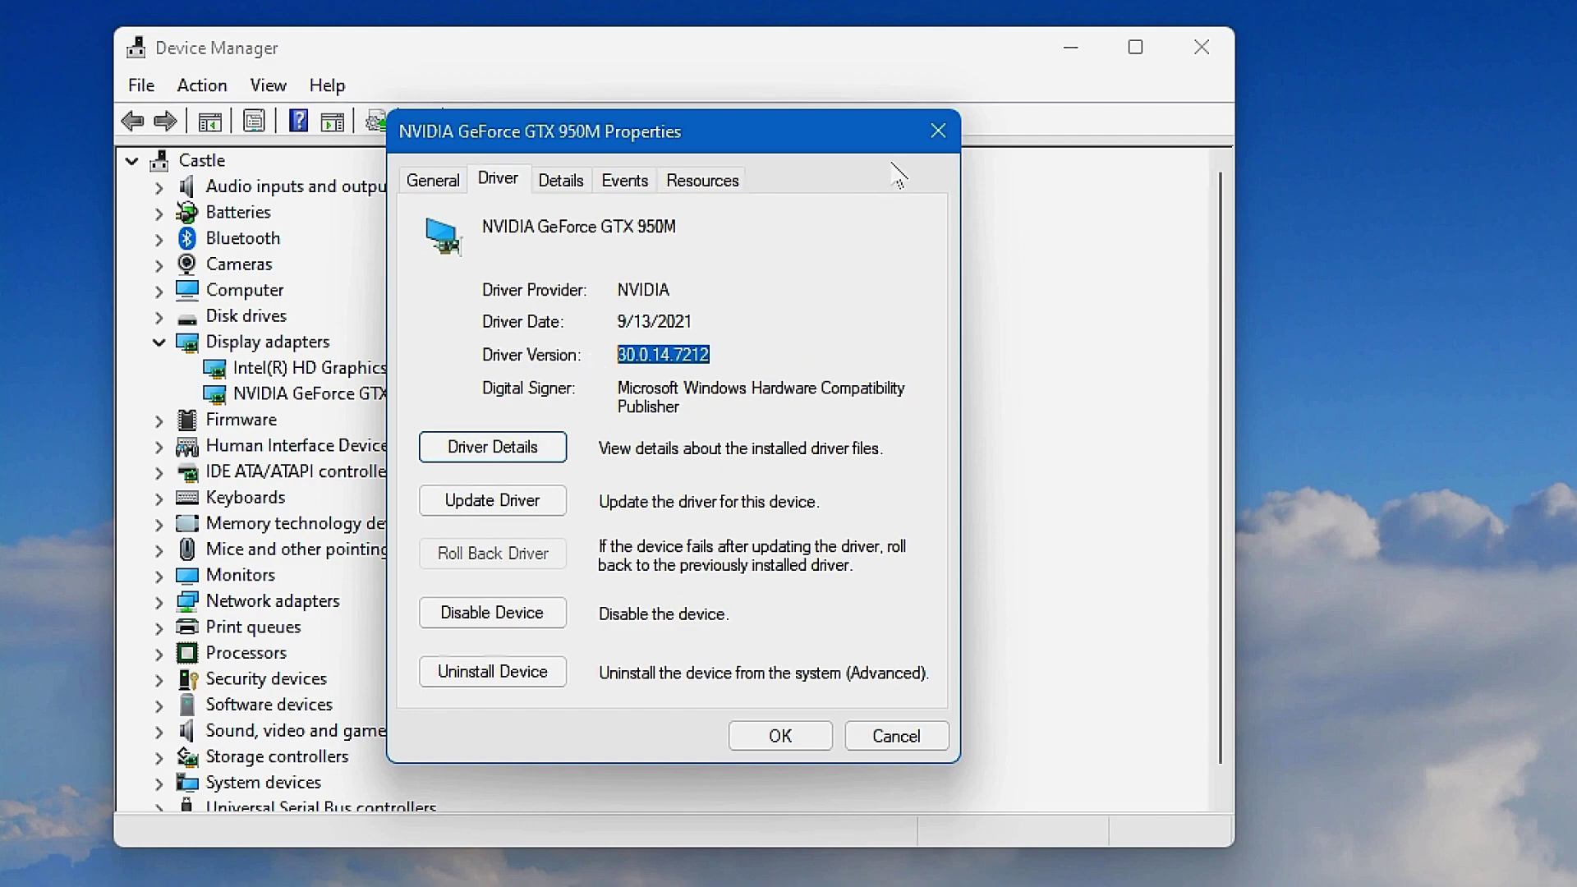
{"action": "left_click", "coordinate": [930, 138]}
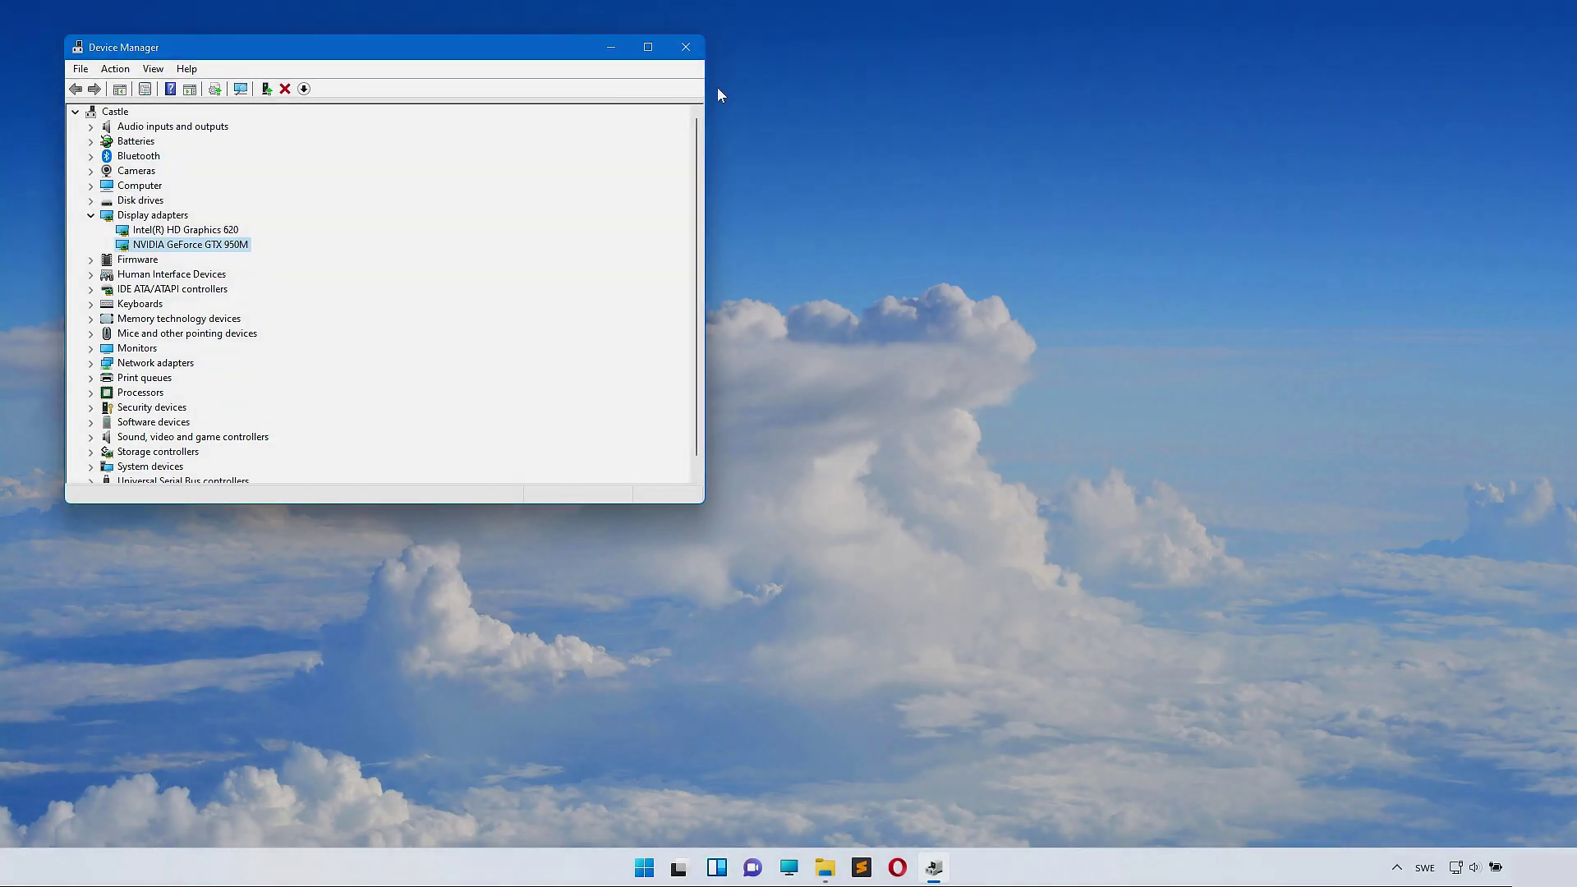
Close the Device Manager window to return to the desktop.
{"action": "left_click", "coordinate": [685, 38]}
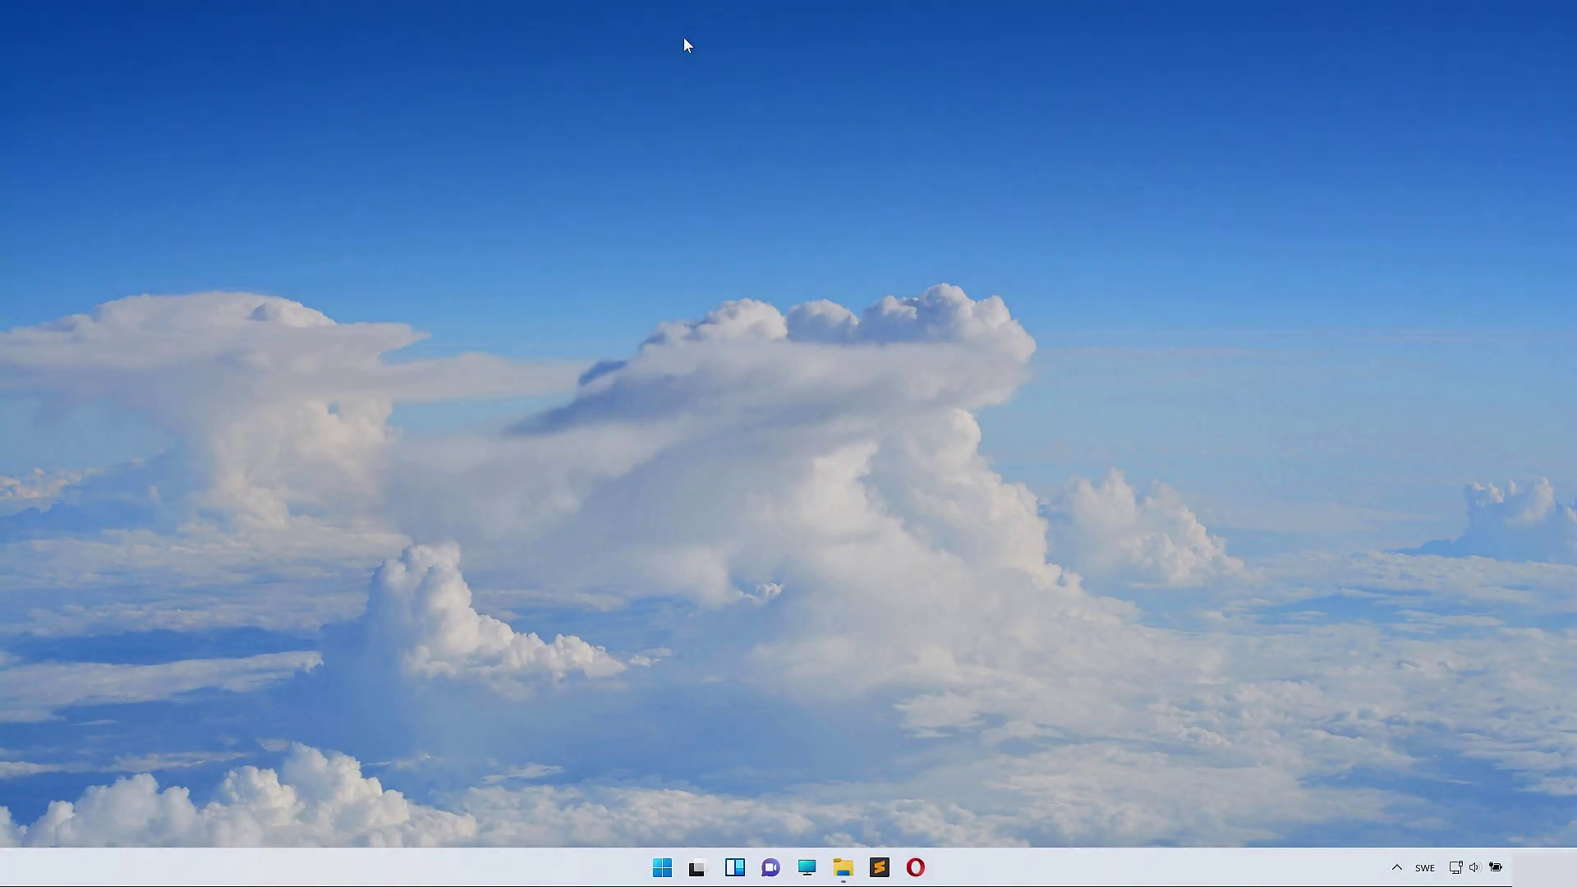